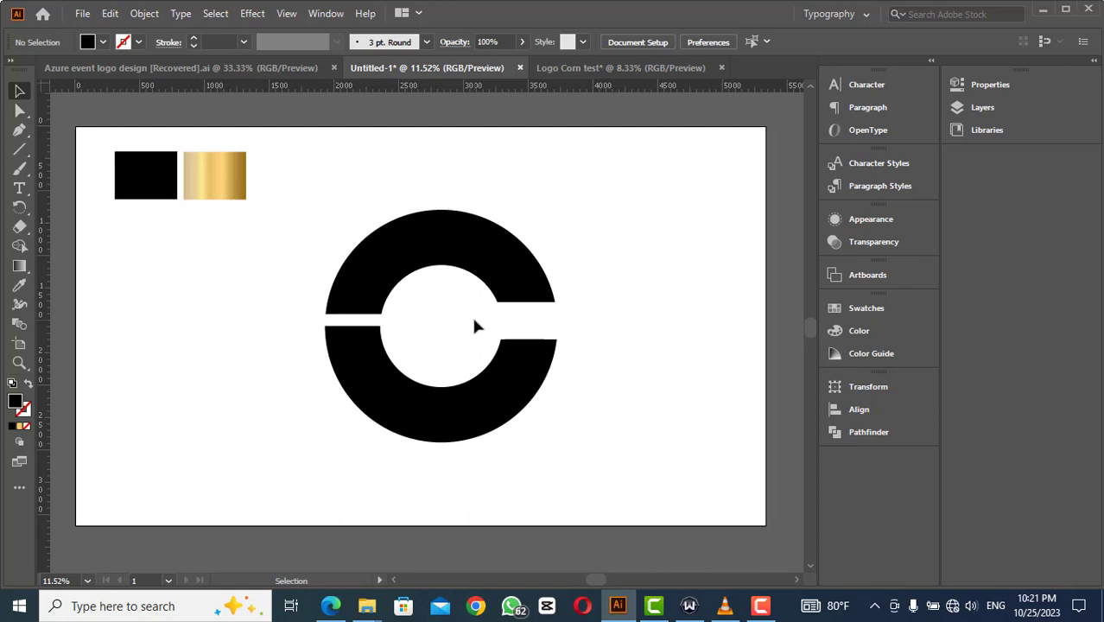
Round the inner corner at the open end of the lower half ring with a radius of about 167 px
drag(488, 330, 513, 363)
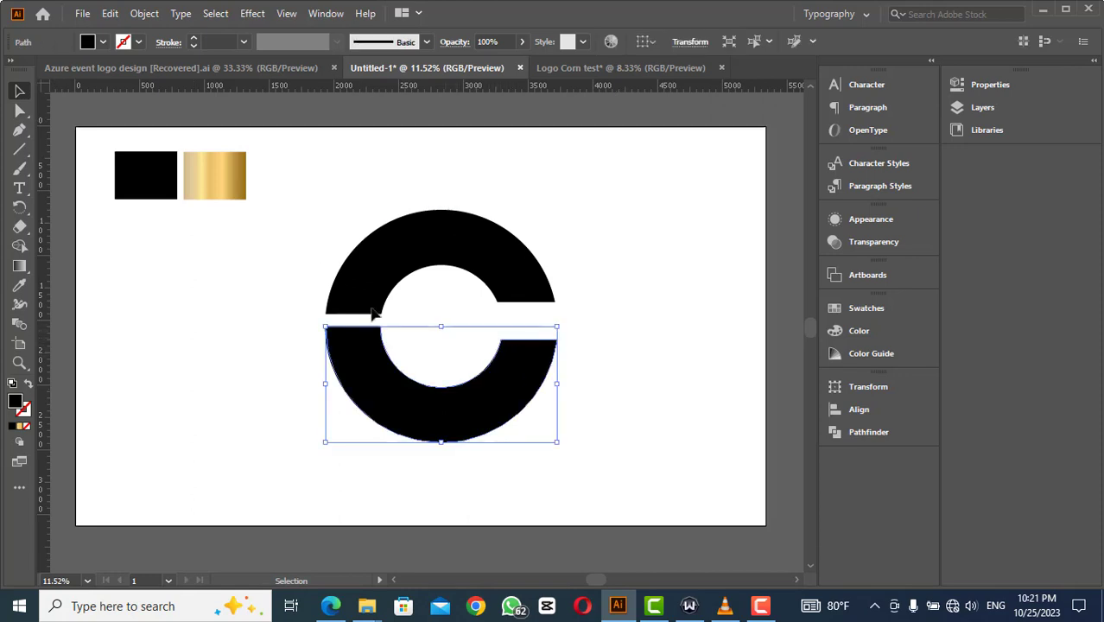
click(204, 265)
click(19, 110)
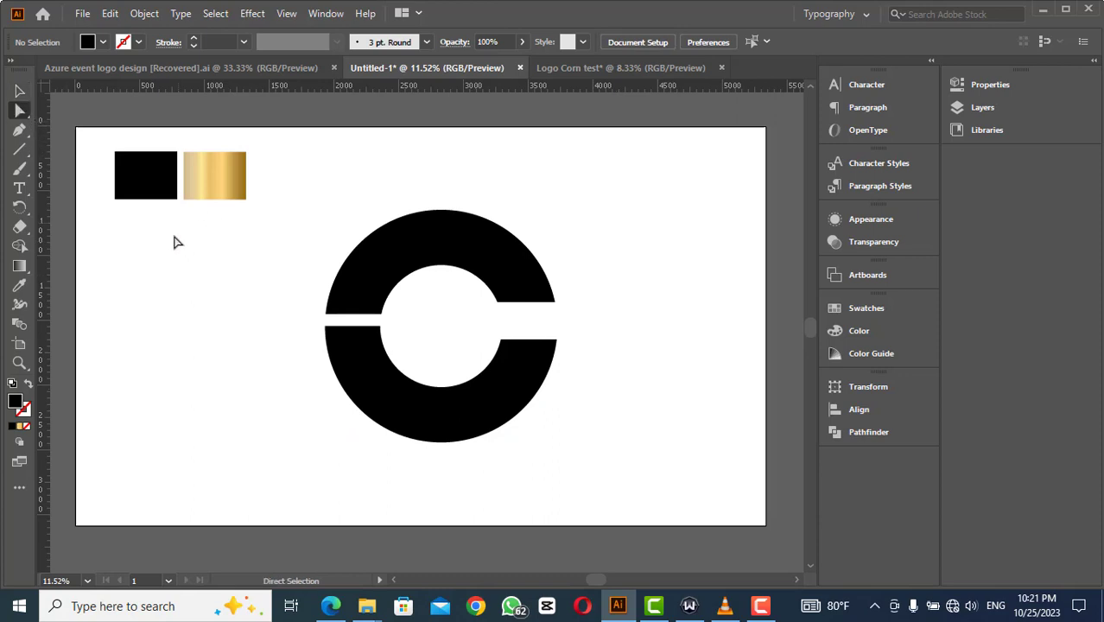
drag(486, 325, 512, 367)
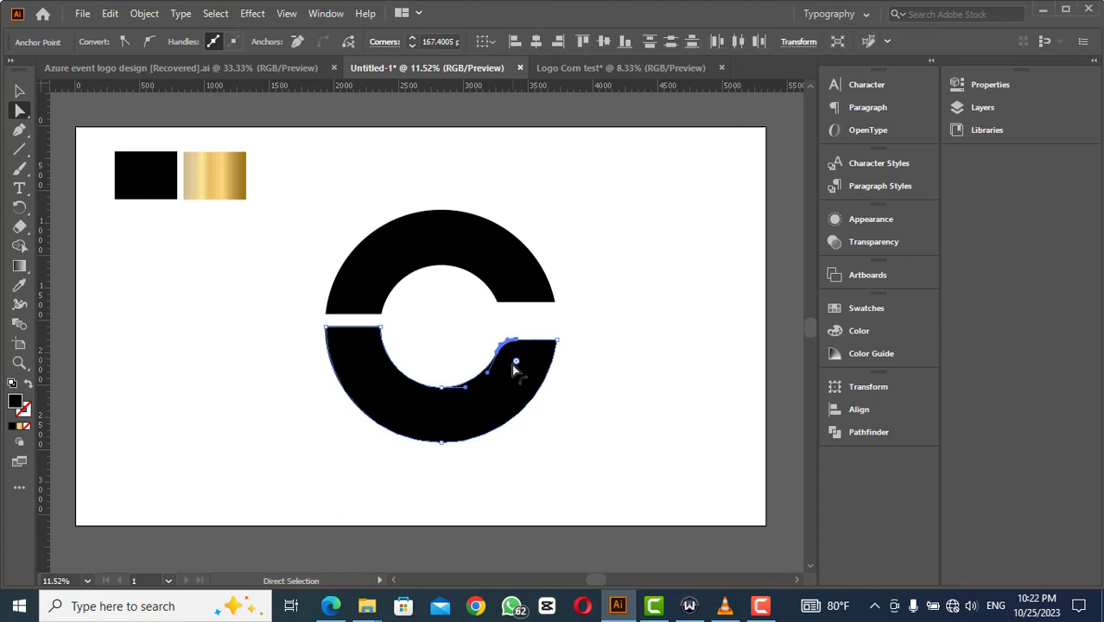
click(19, 90)
click(610, 284)
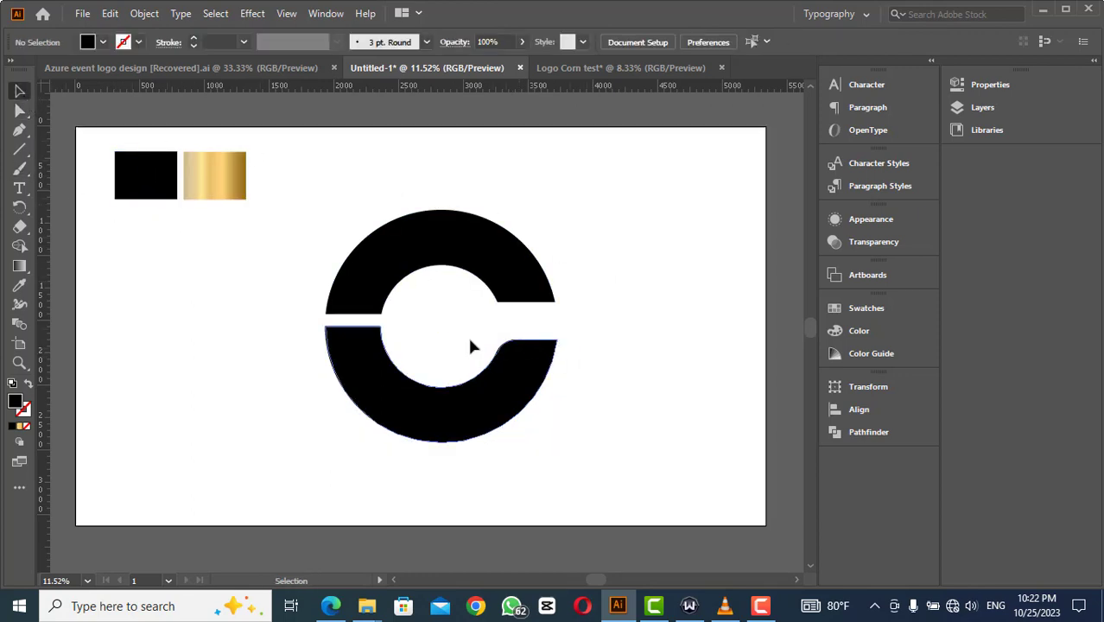
Round the matching inner corner at the open end of the upper half ring
click(21, 111)
drag(480, 309, 513, 269)
click(641, 255)
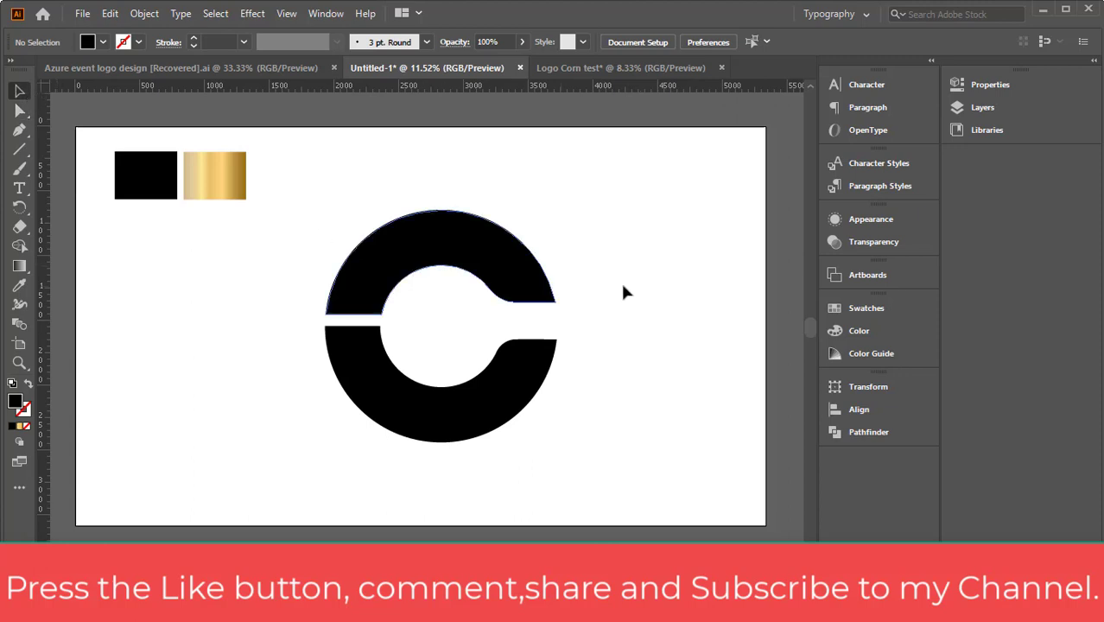
Combine the two half rings into one object with the Pathfinder's Unite mode
drag(248, 205, 566, 459)
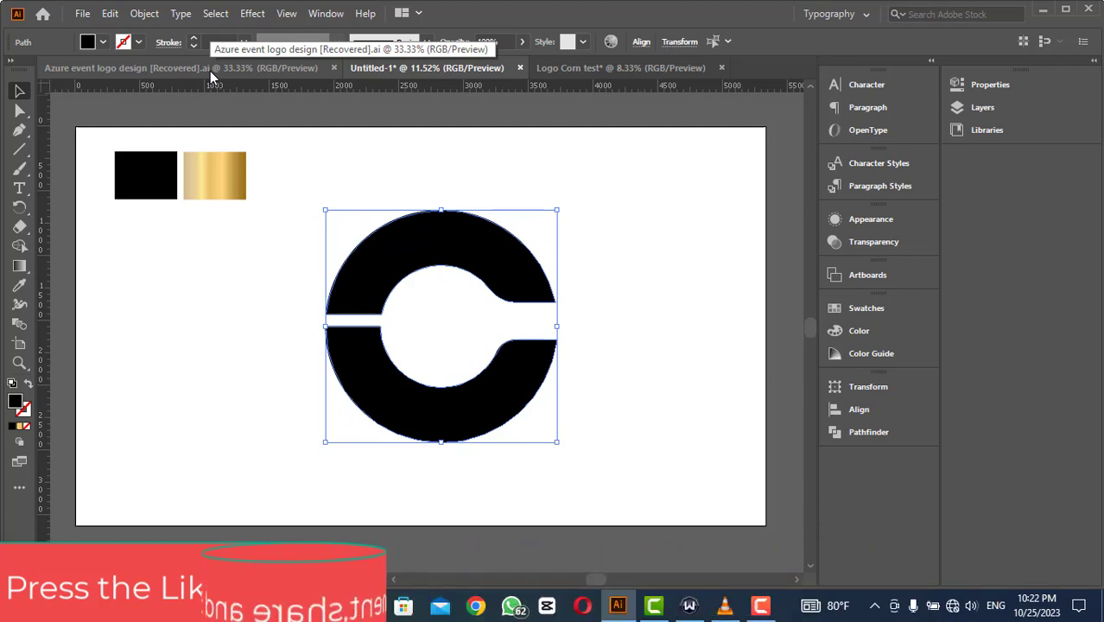
click(159, 14)
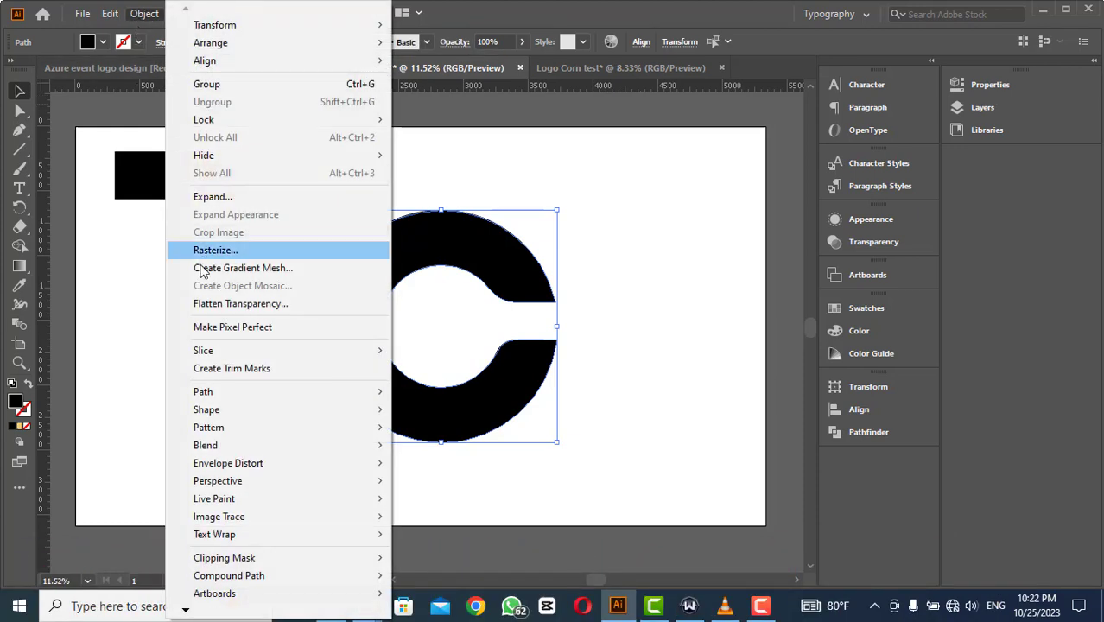
click(210, 203)
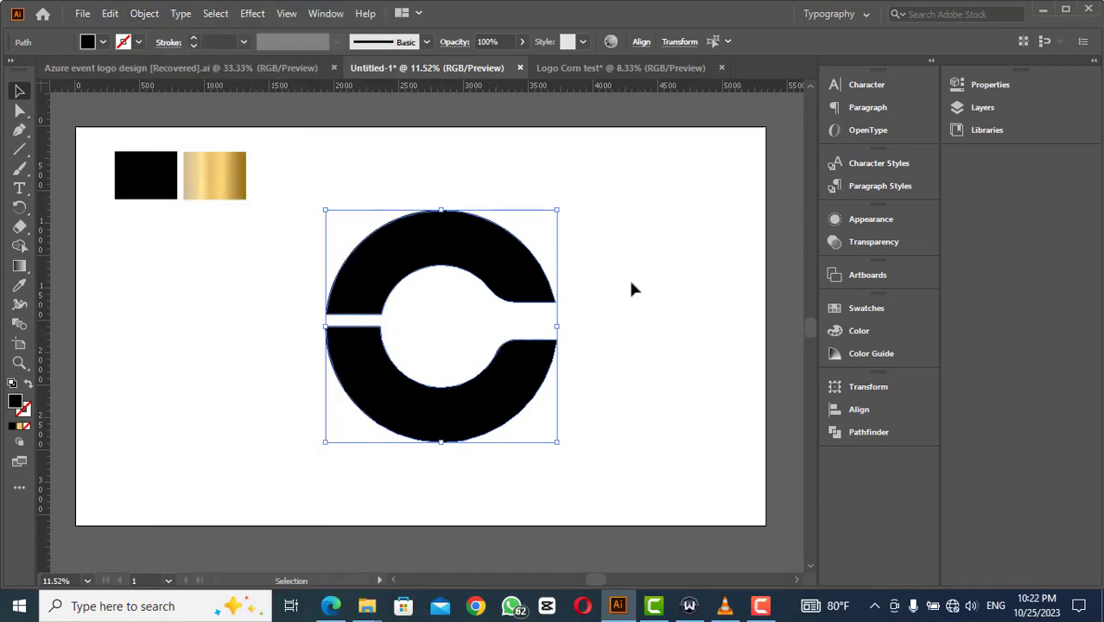
click(856, 434)
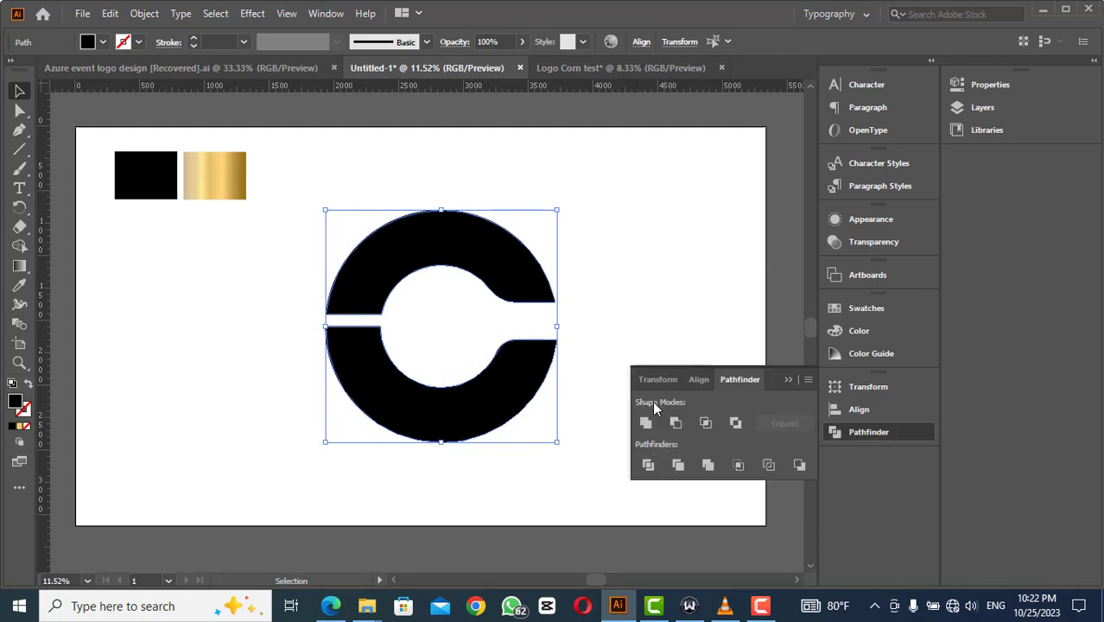
click(644, 422)
click(645, 314)
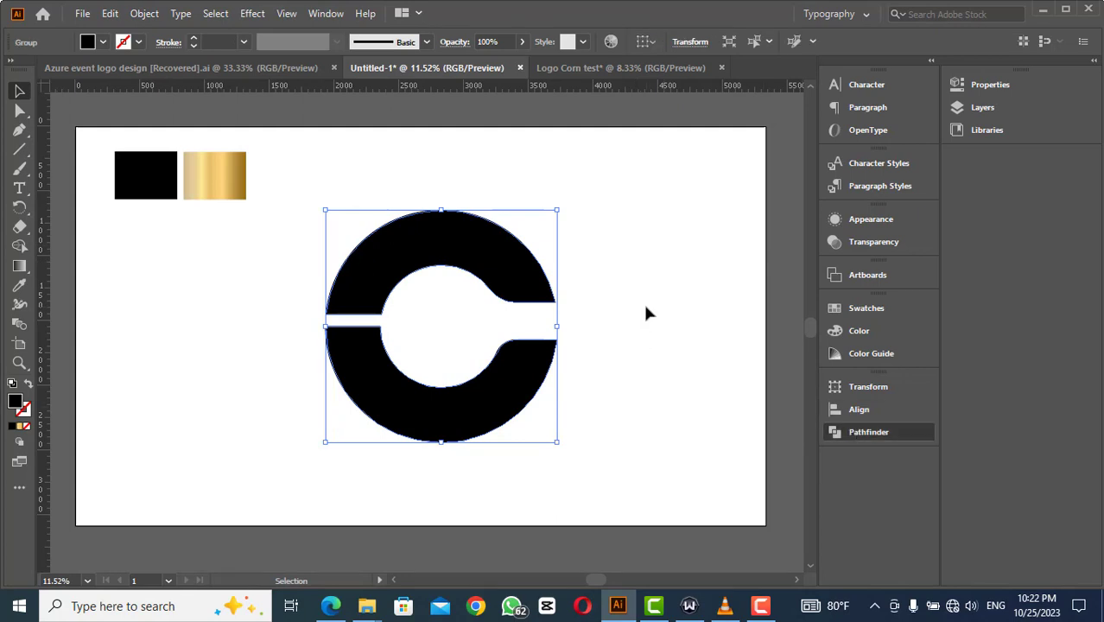
Scale the C mark down to about half its size and place it in the artboard's upper middle area, near the gold swatch
drag(487, 252, 611, 251)
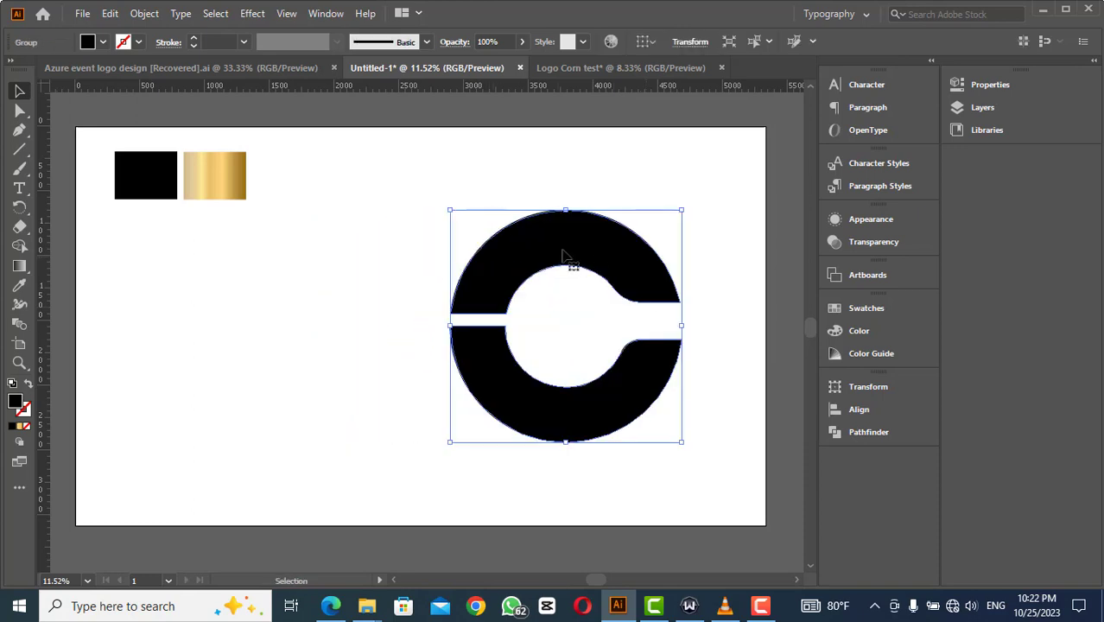
click(442, 261)
click(535, 273)
drag(680, 444, 623, 383)
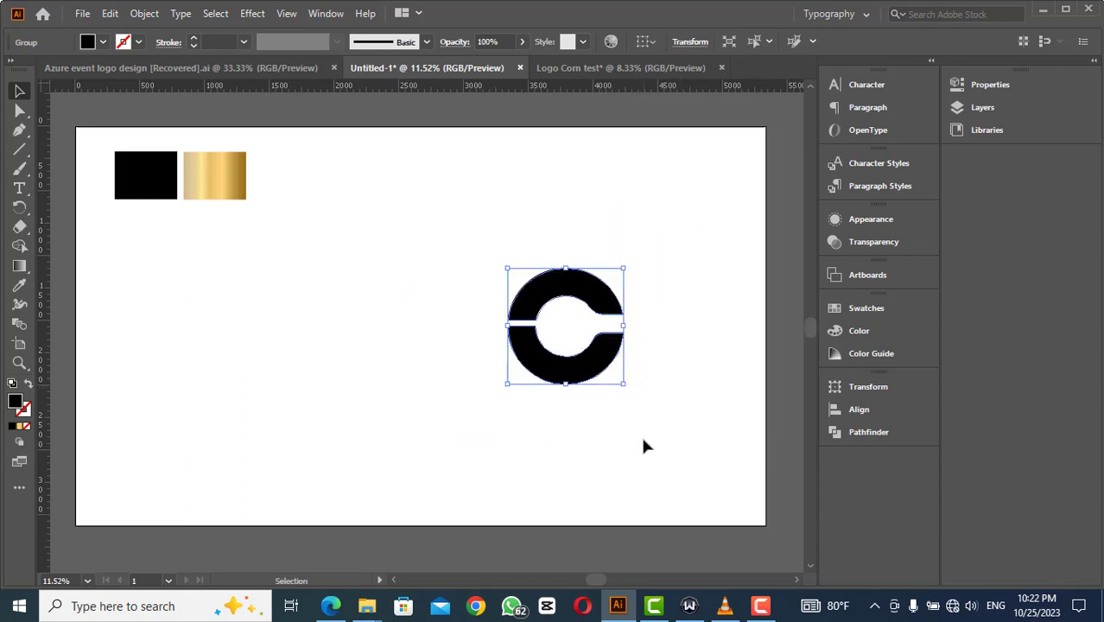
click(643, 446)
drag(546, 345, 408, 292)
click(476, 373)
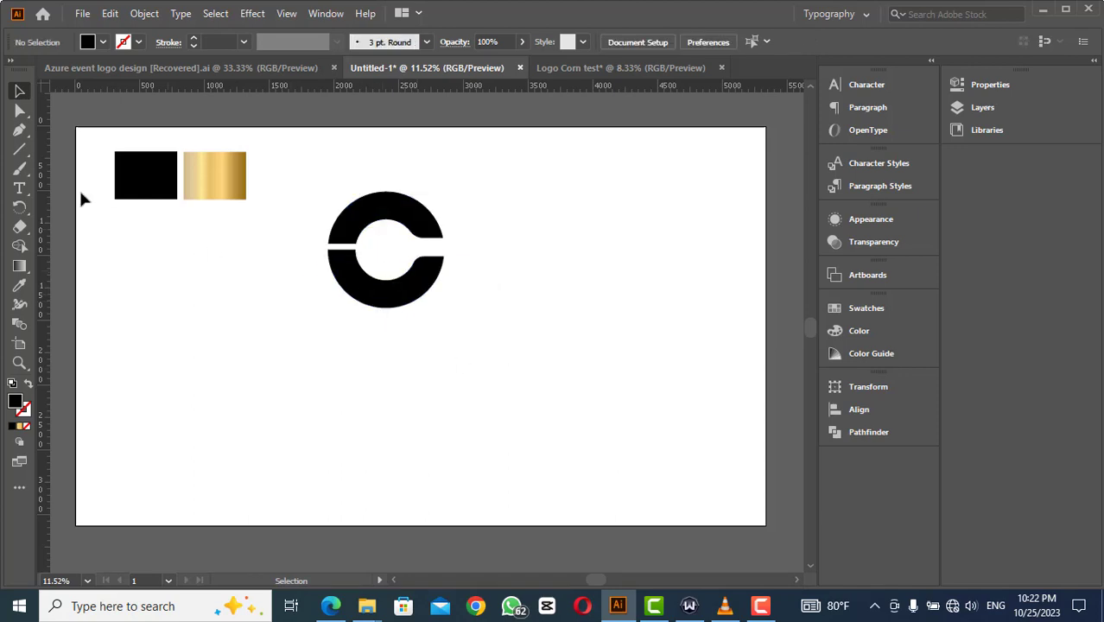
Add the text "corn" in Nexa Bold to the blank area beside the C mark
drag(26, 192, 86, 188)
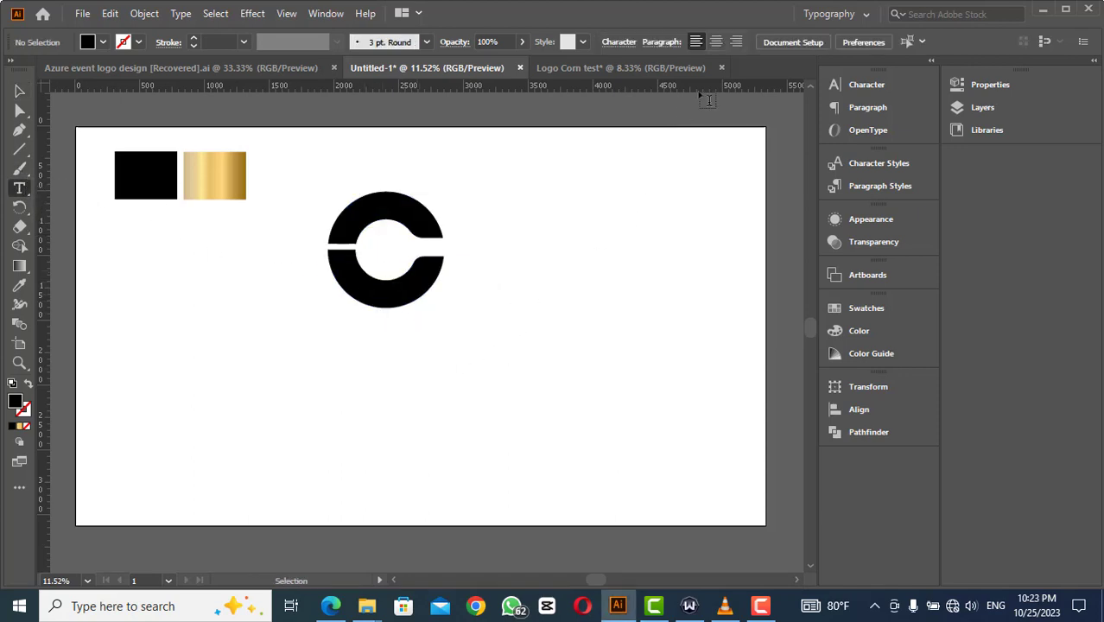
click(580, 235)
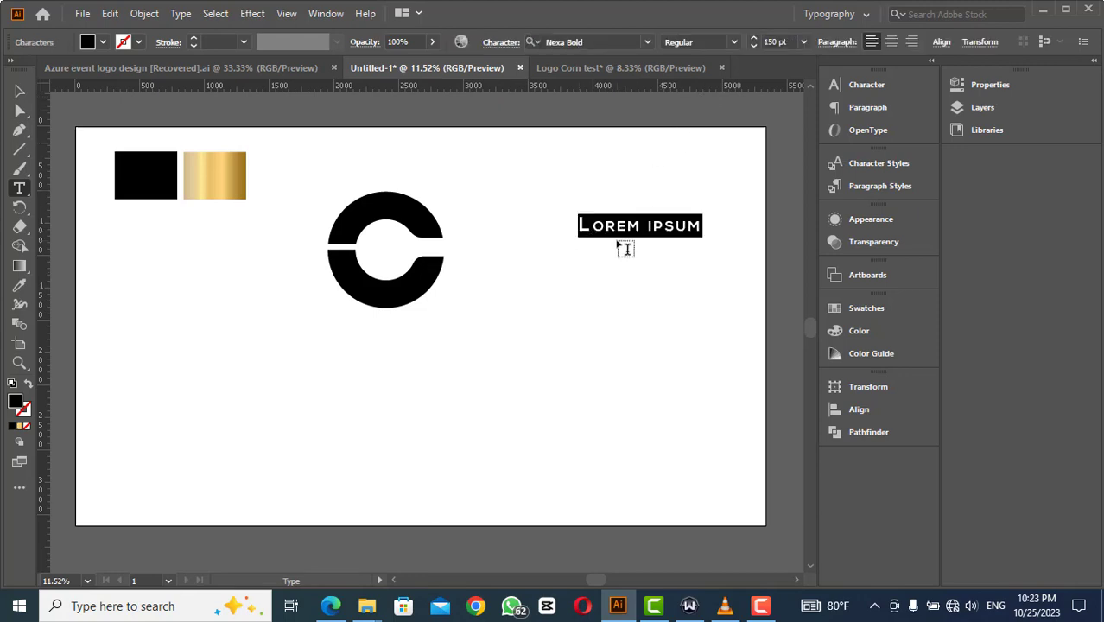
text(cor)
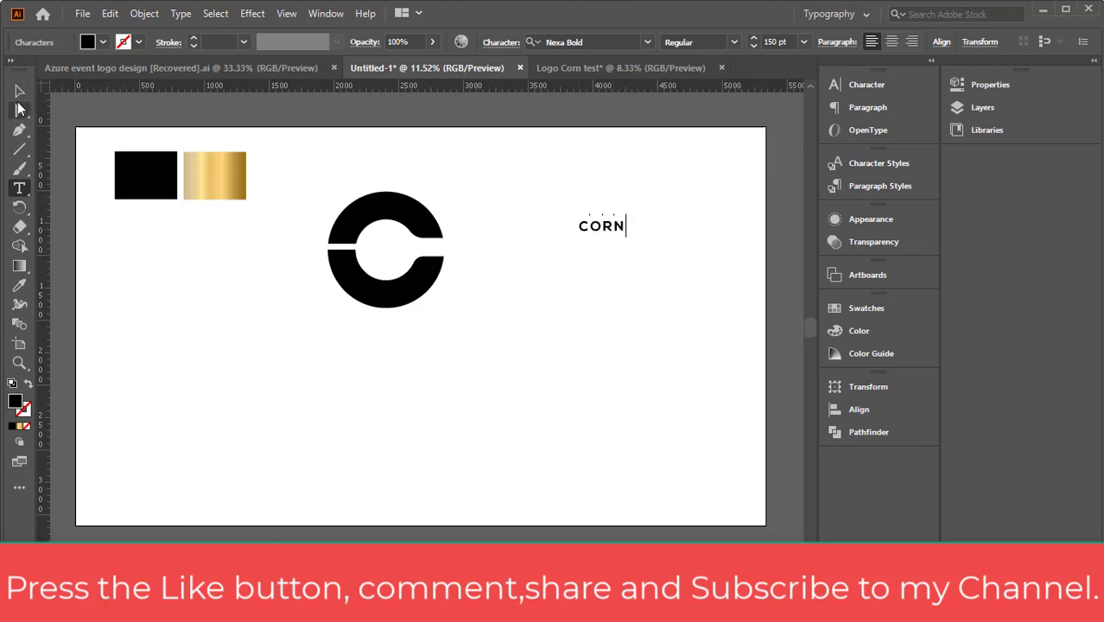
click(19, 91)
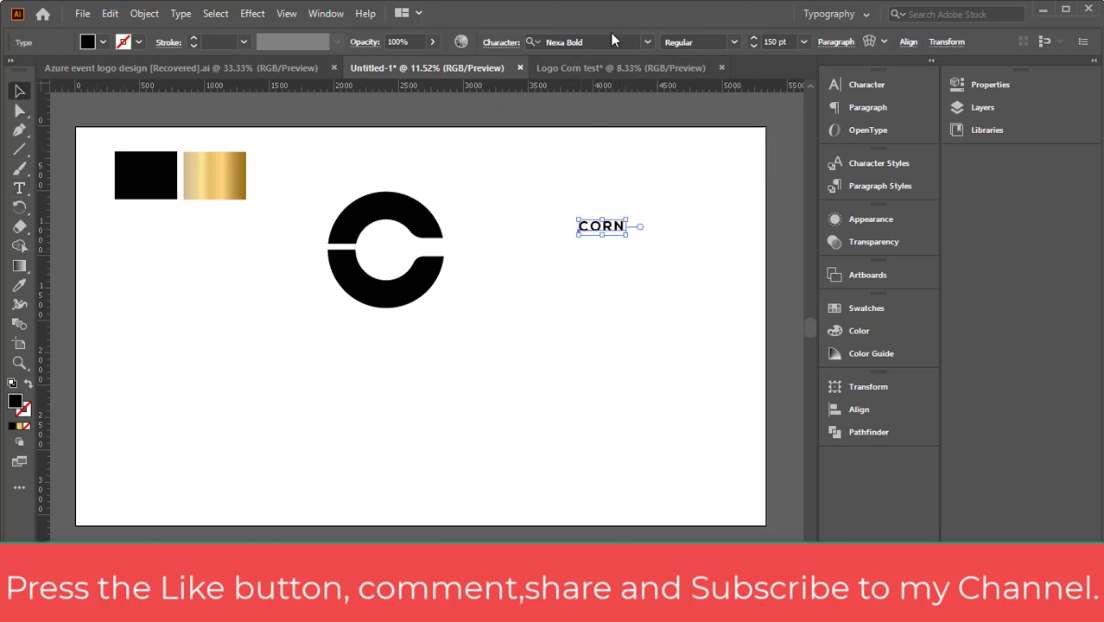
click(646, 42)
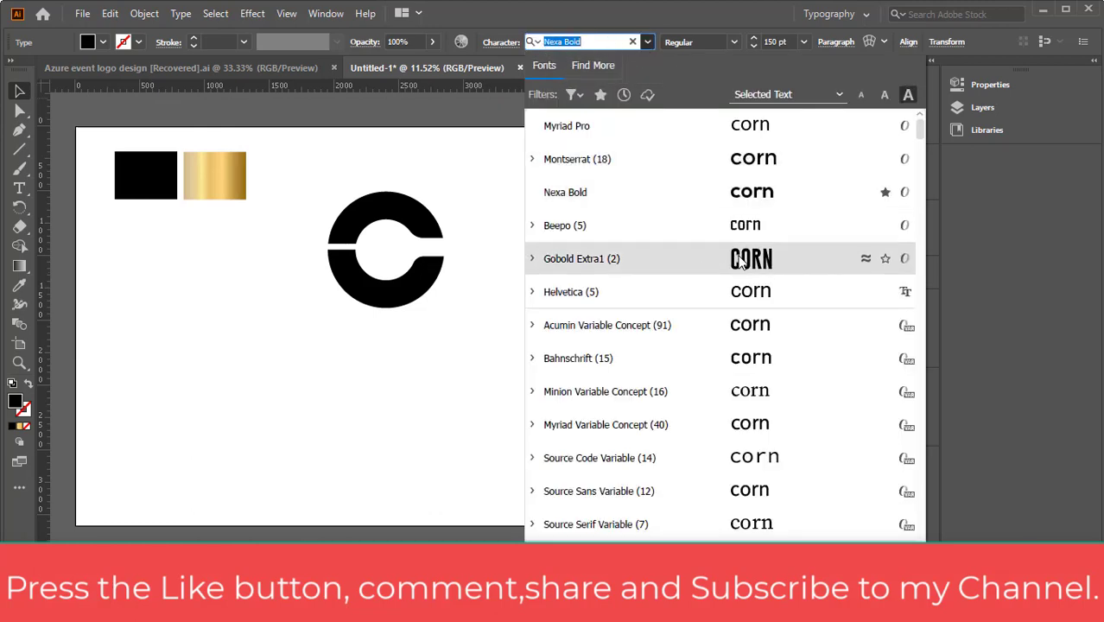
click(499, 160)
click(499, 160)
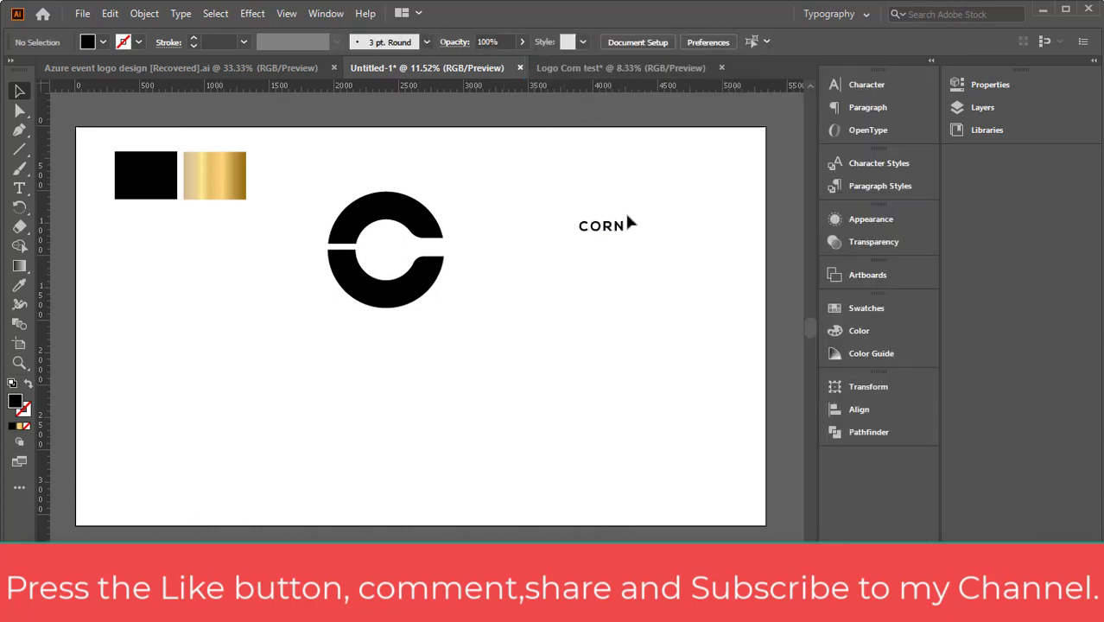
click(616, 227)
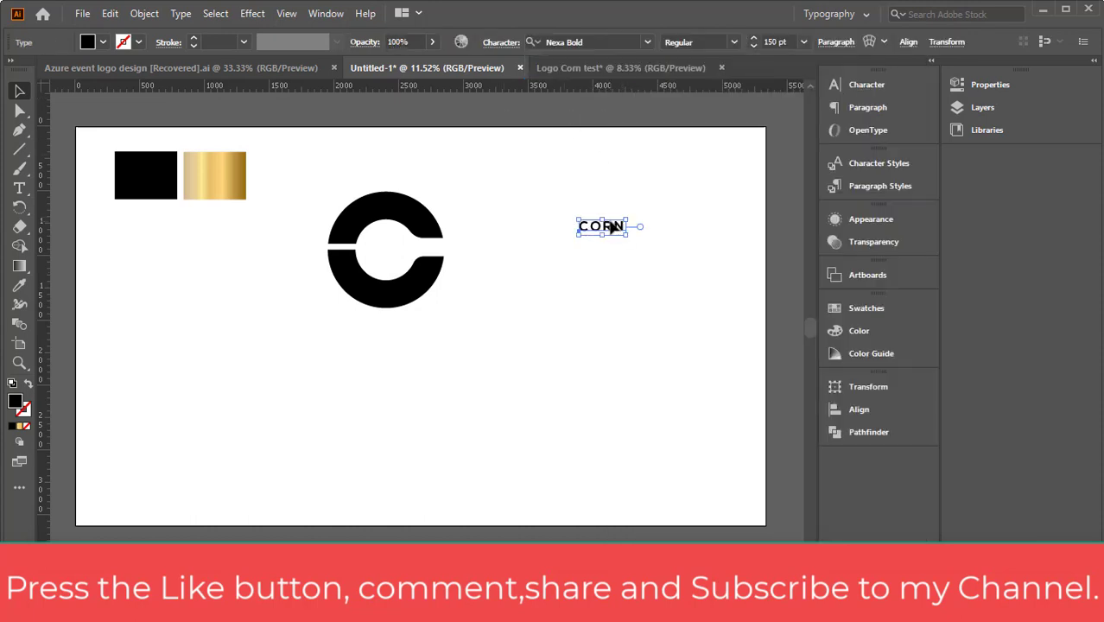
click(731, 48)
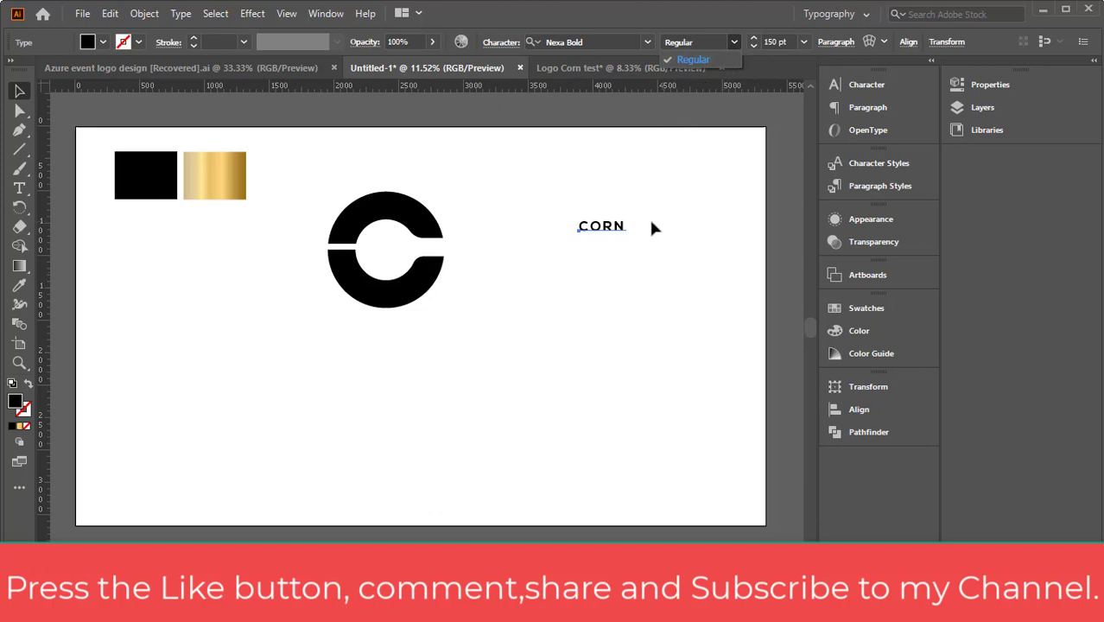
click(628, 263)
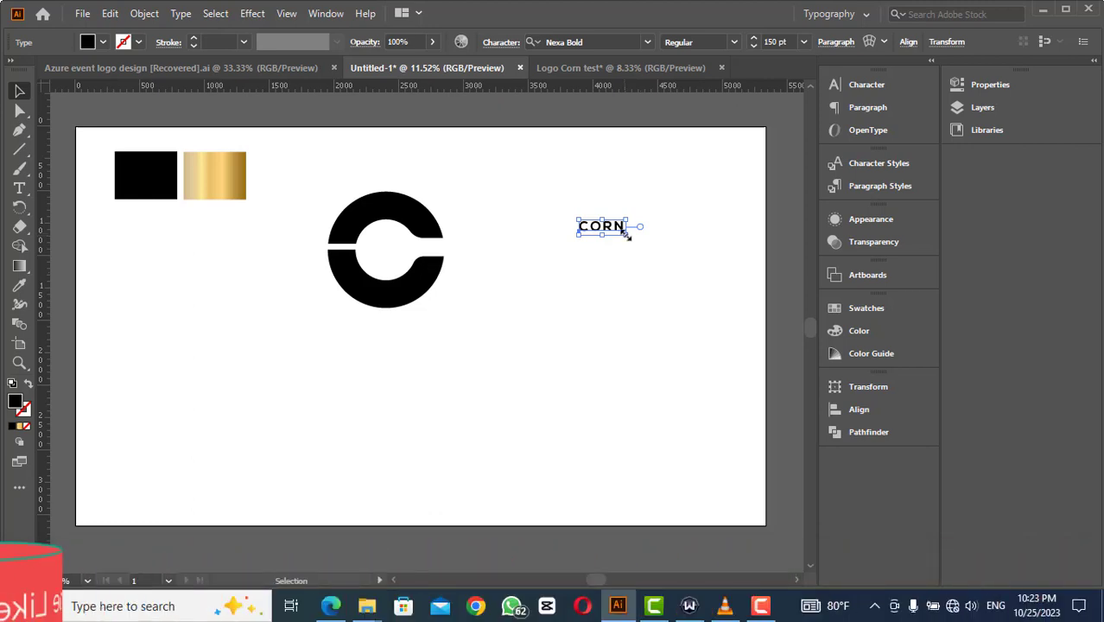
Enlarge the CORN text to about 500 pt and place it directly below the C mark
drag(627, 235, 682, 311)
click(603, 364)
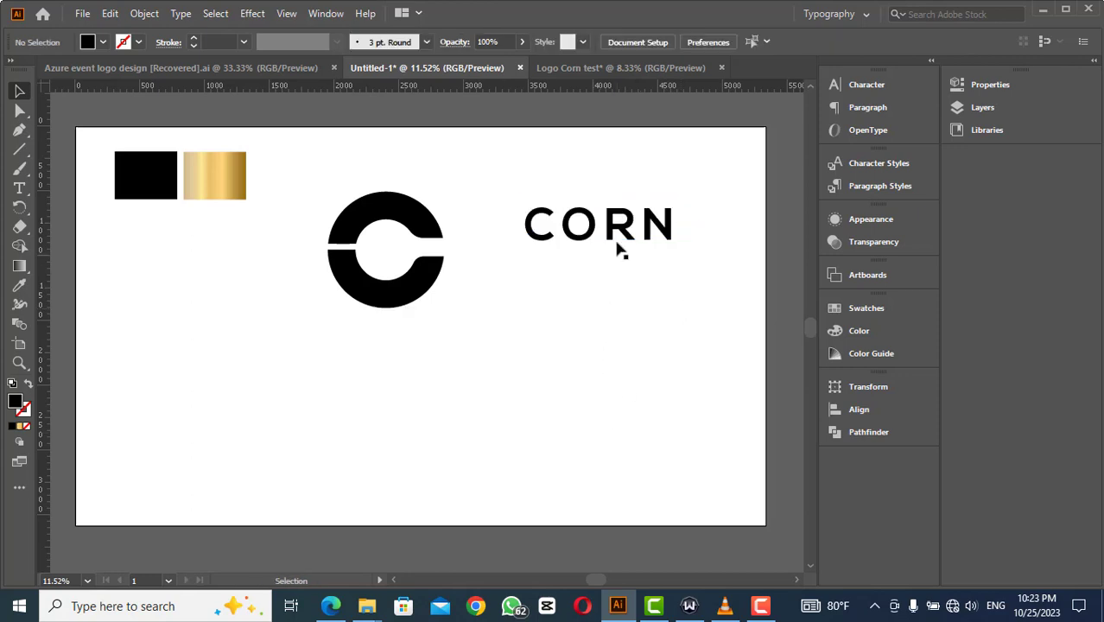
drag(619, 227, 406, 341)
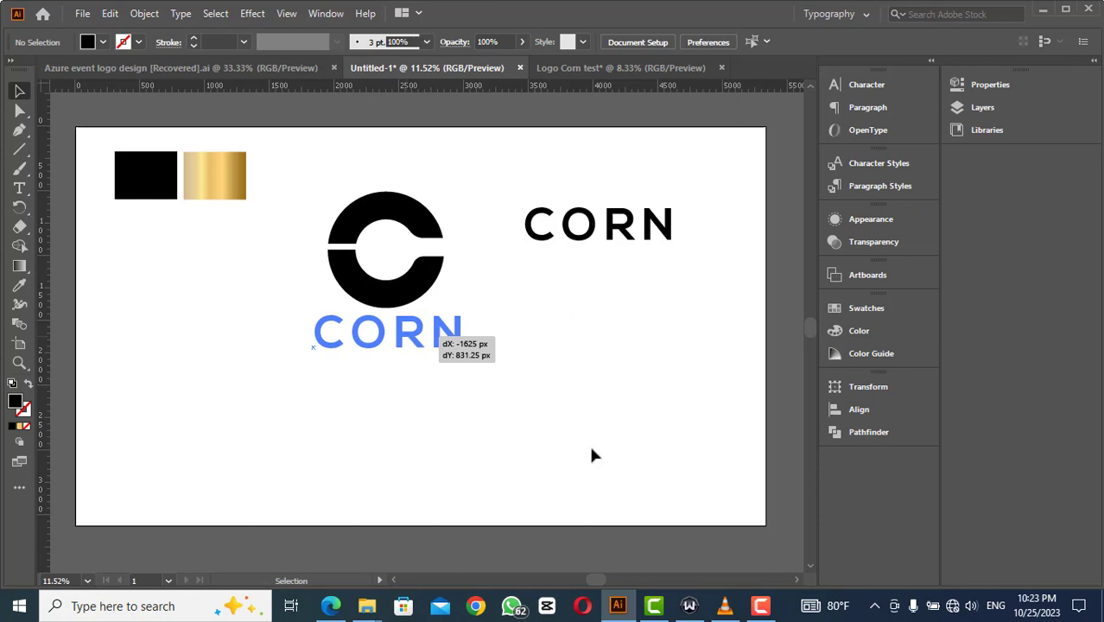
click(585, 443)
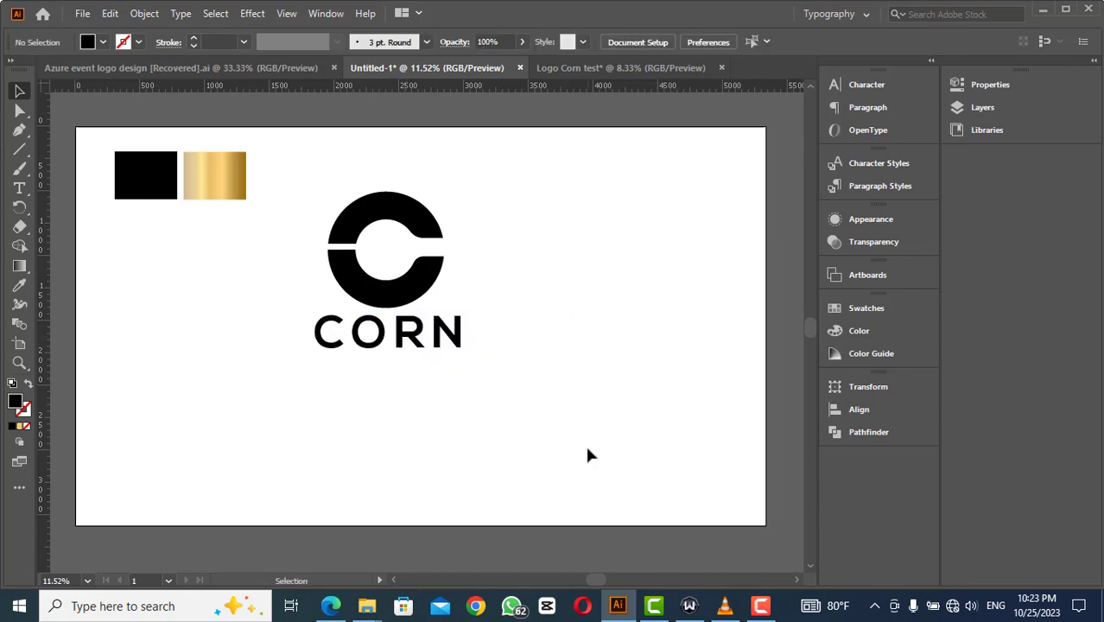
click(408, 335)
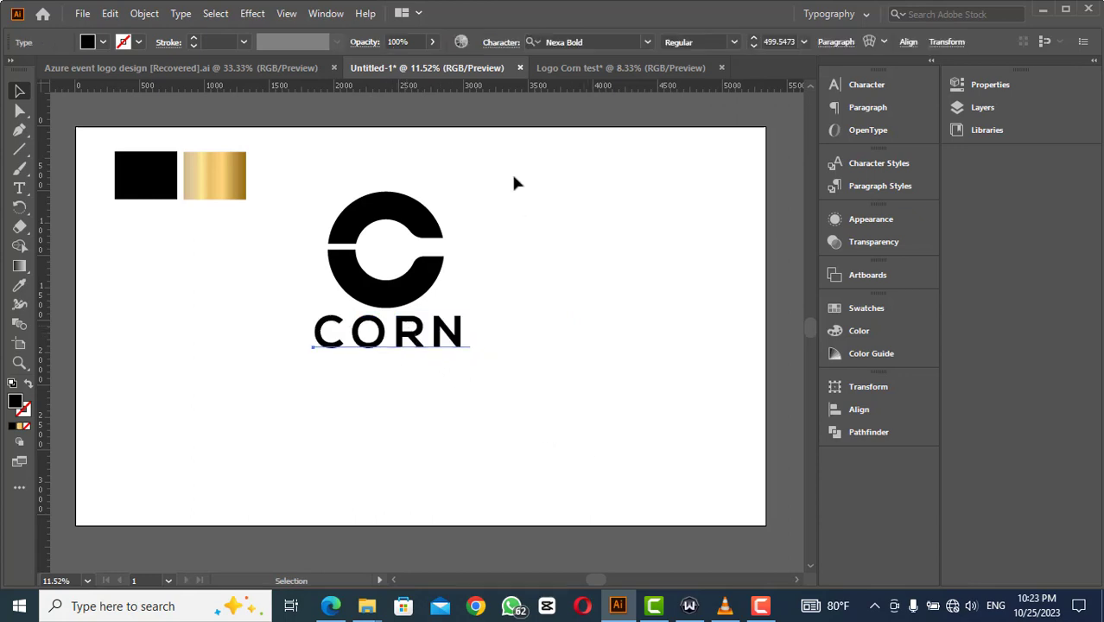
click(504, 42)
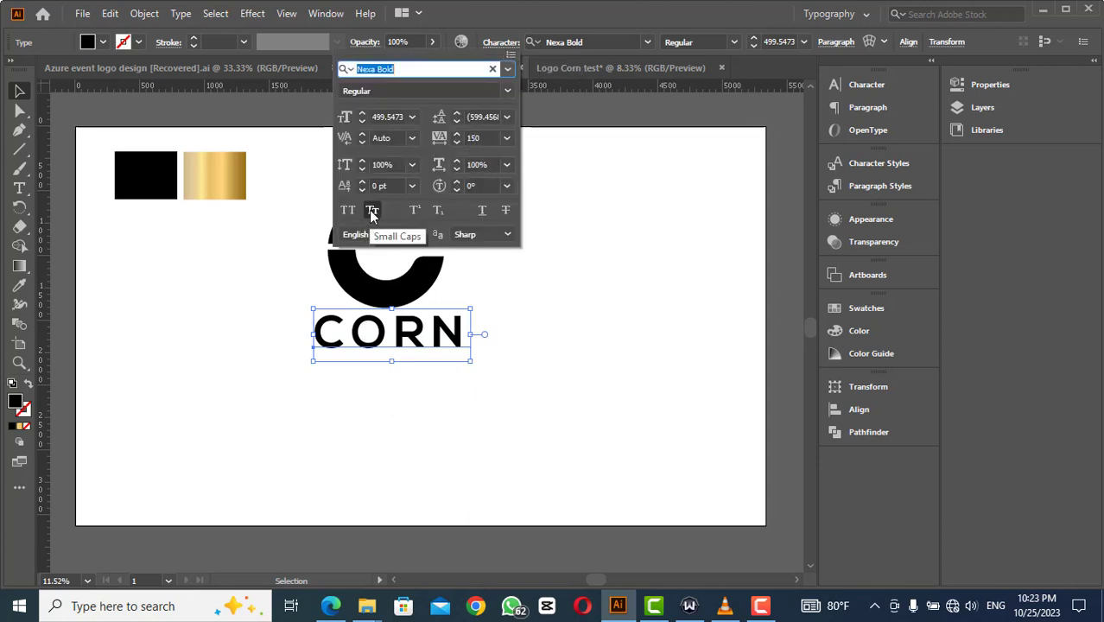
click(566, 188)
click(474, 297)
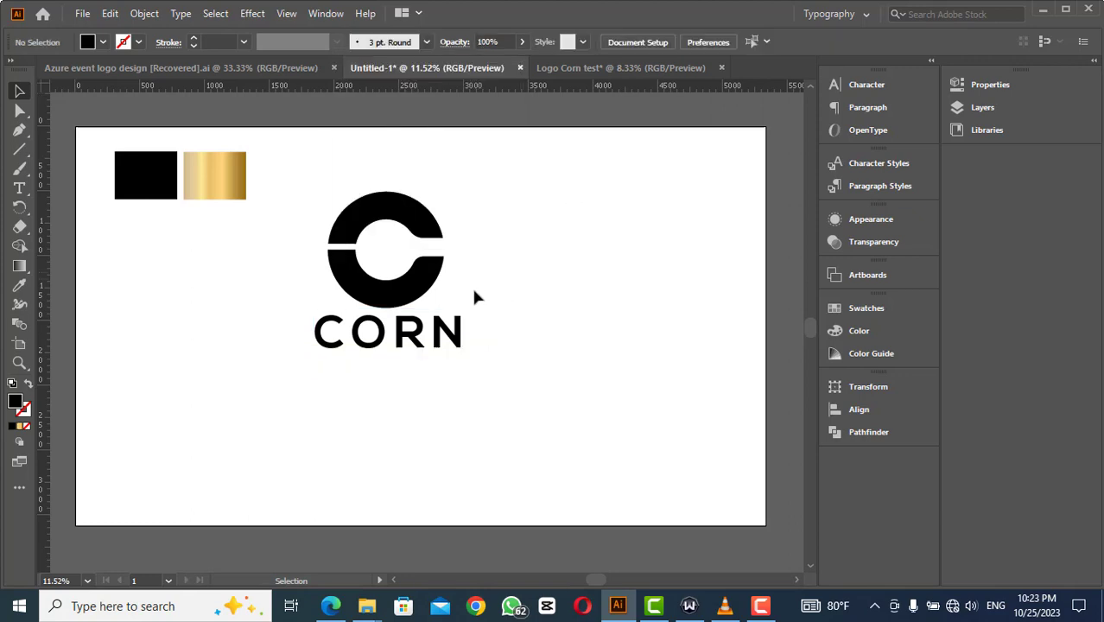
Group the C mark and the CORN text together
drag(275, 234, 507, 385)
right_click(507, 348)
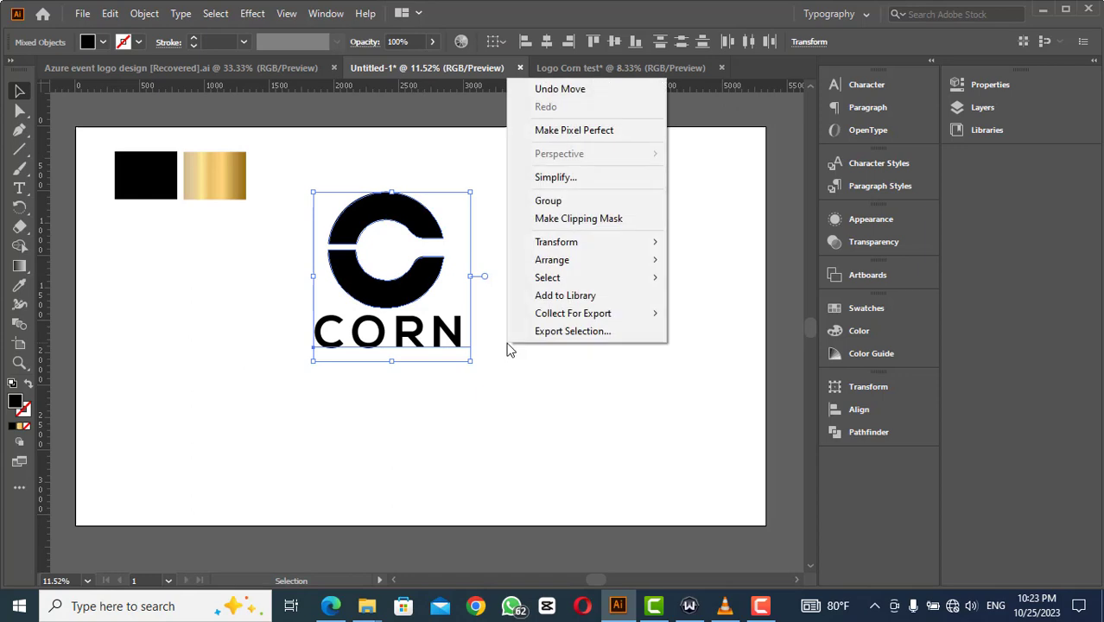
click(570, 202)
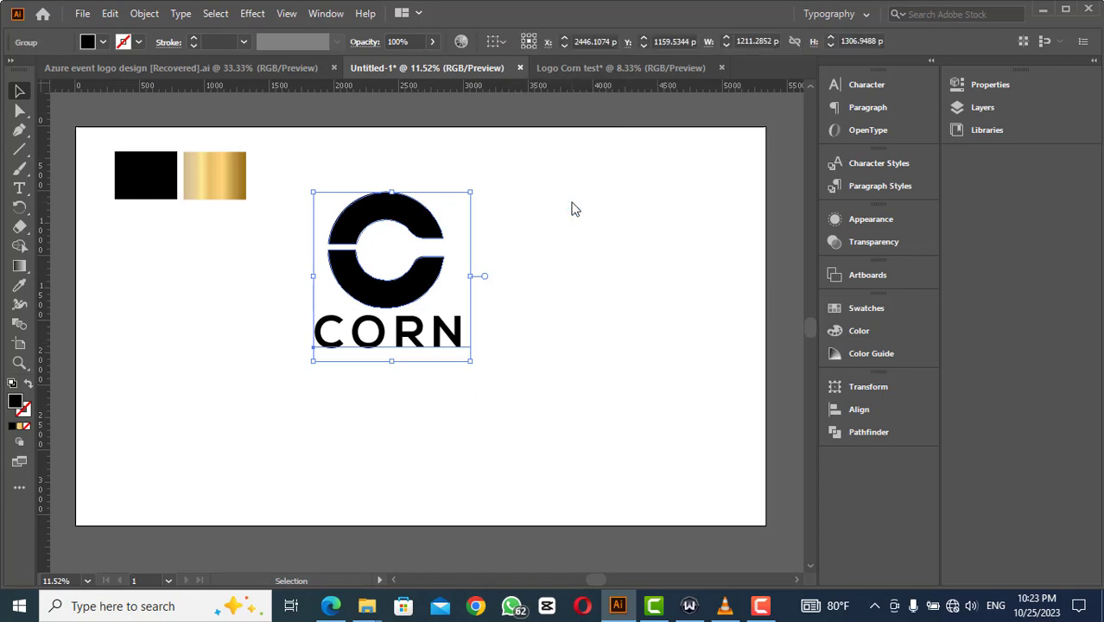
Expand the grouped logo so the CORN text becomes outlined shapes
click(152, 13)
click(247, 200)
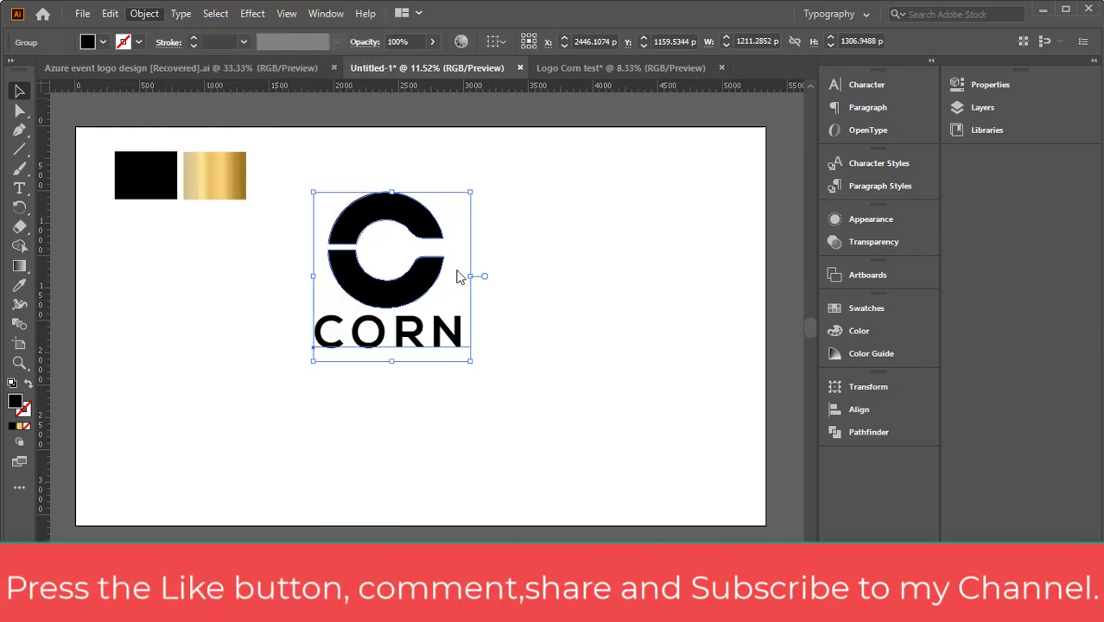
click(574, 379)
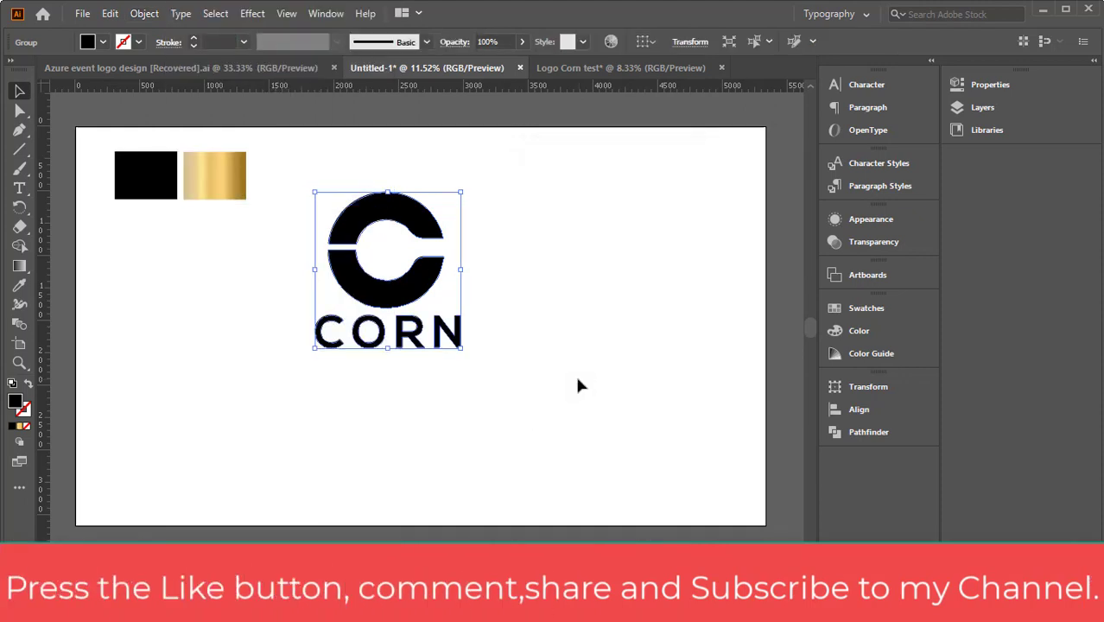
click(542, 268)
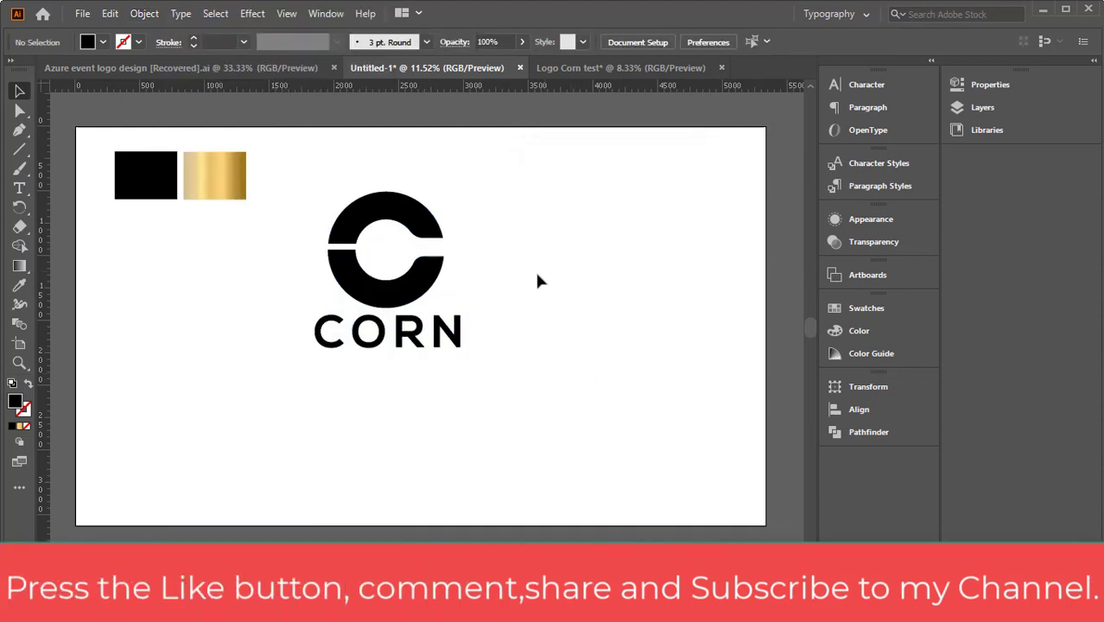
Ungroup the expanded logo so the C mark and the CORN wordmark are separate
click(409, 336)
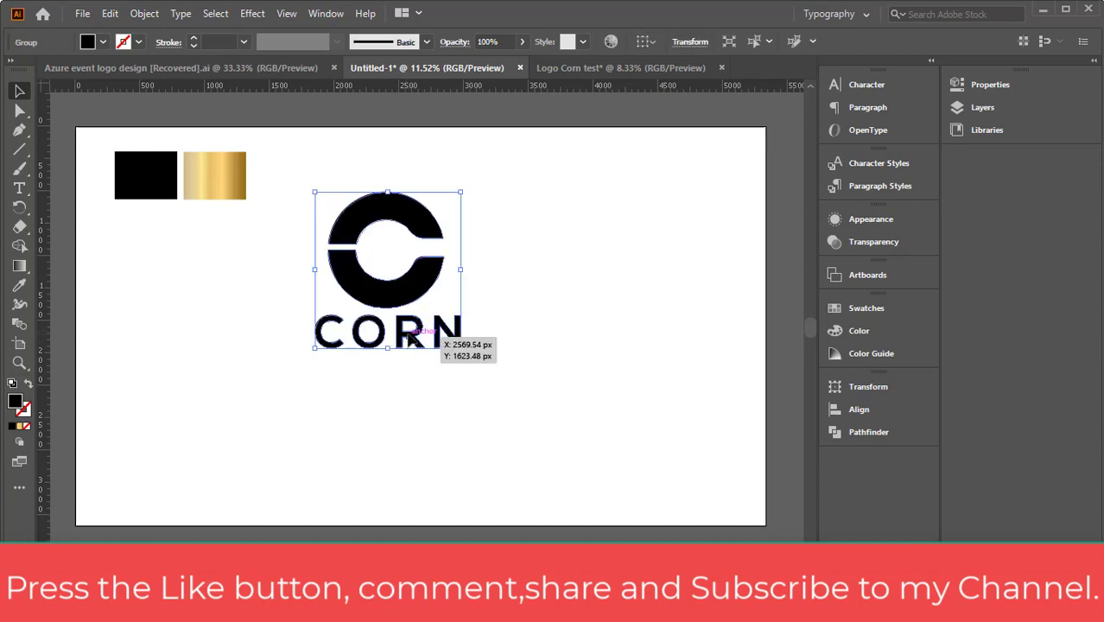
right_click(409, 335)
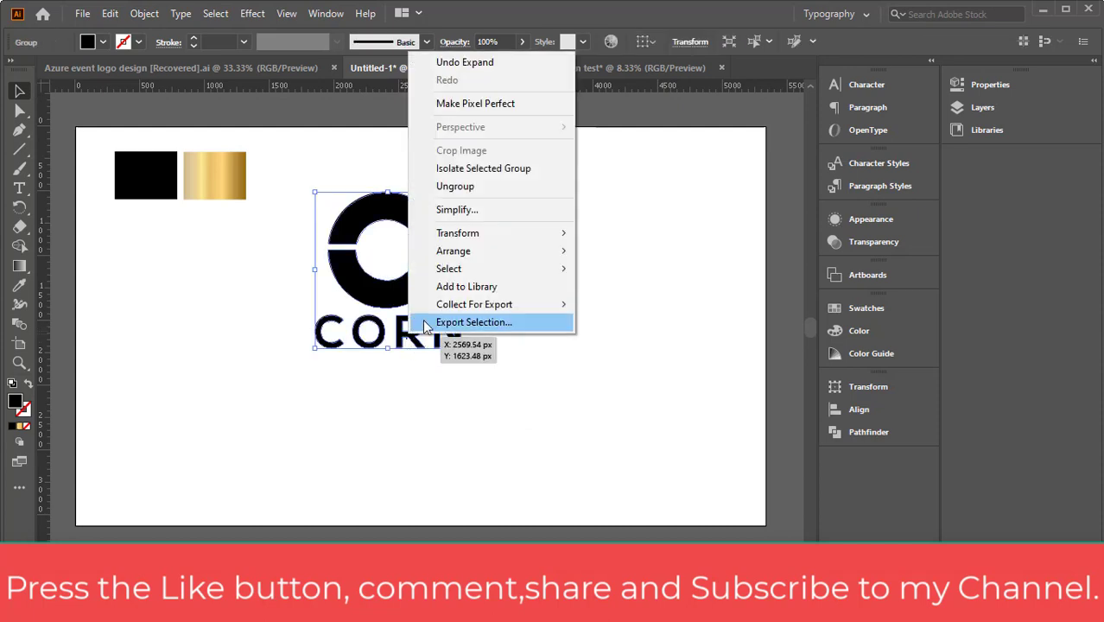
click(484, 187)
click(541, 248)
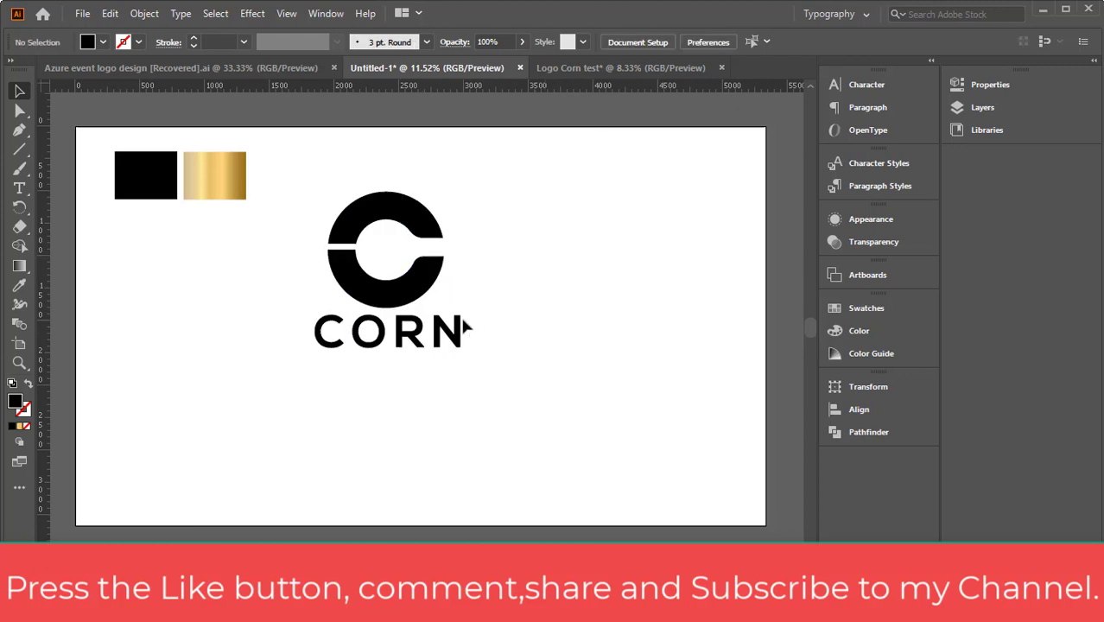
click(456, 335)
right_click(455, 335)
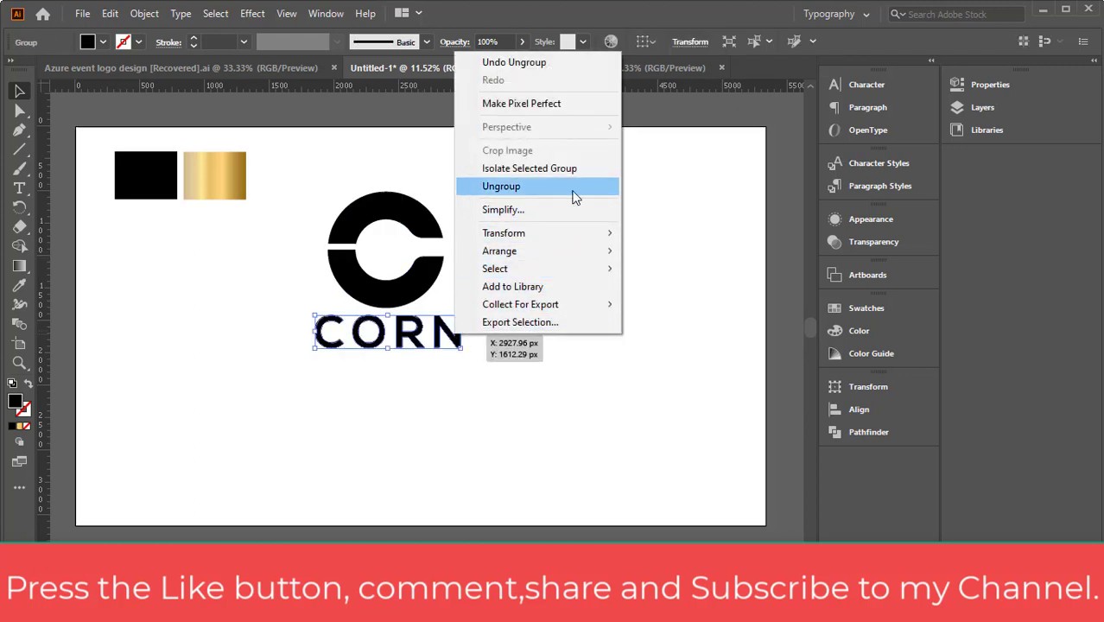
click(667, 244)
Regroup the C mark with the CORN wordmark and duplicate the logo to form a row of three copies
drag(395, 339, 311, 216)
right_click(529, 269)
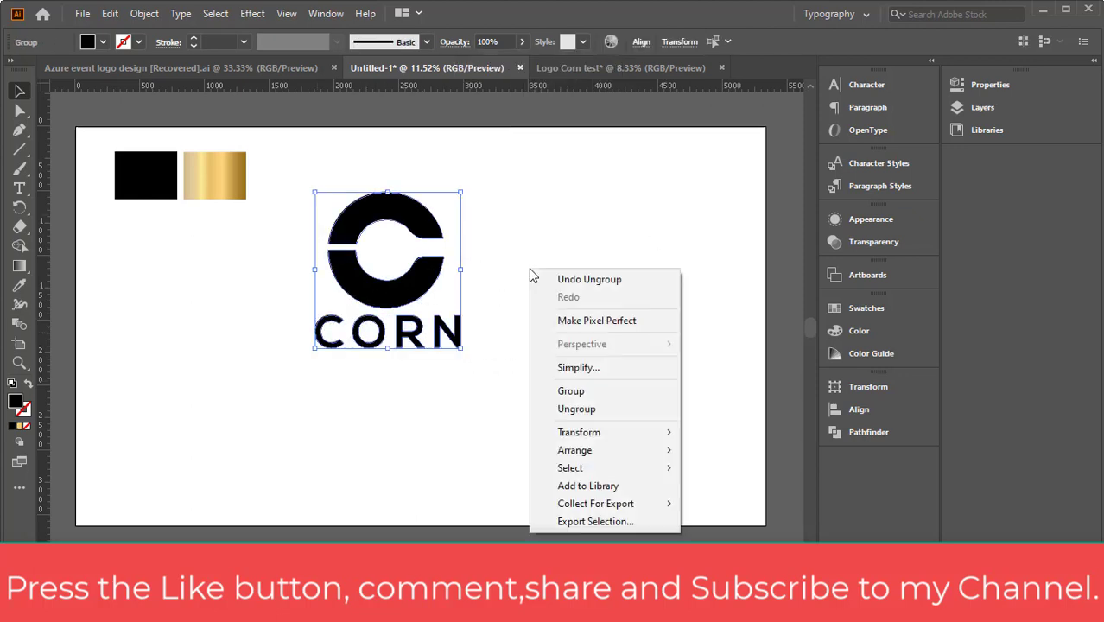
click(593, 391)
click(556, 308)
drag(426, 277, 573, 327)
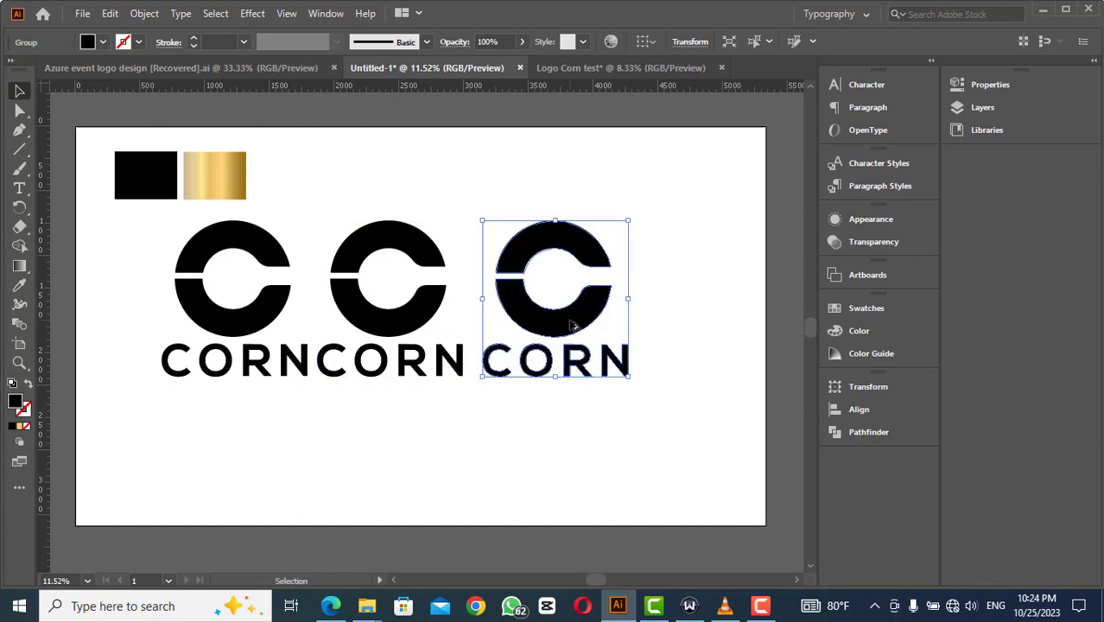
key(a)
key(ctrl+v)
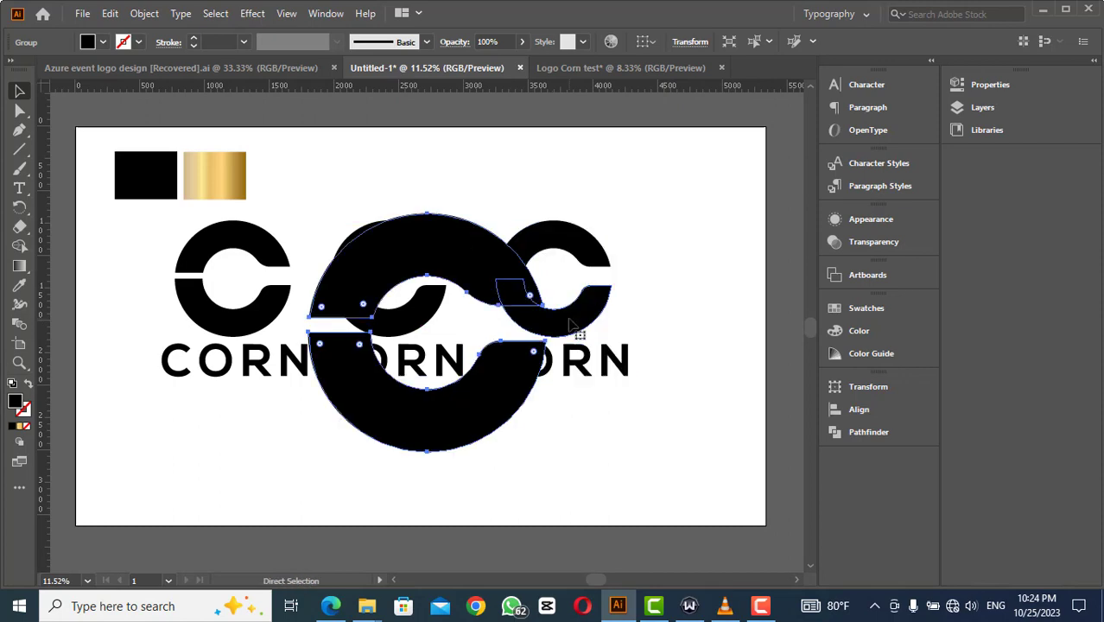
key(v)
key(Delete)
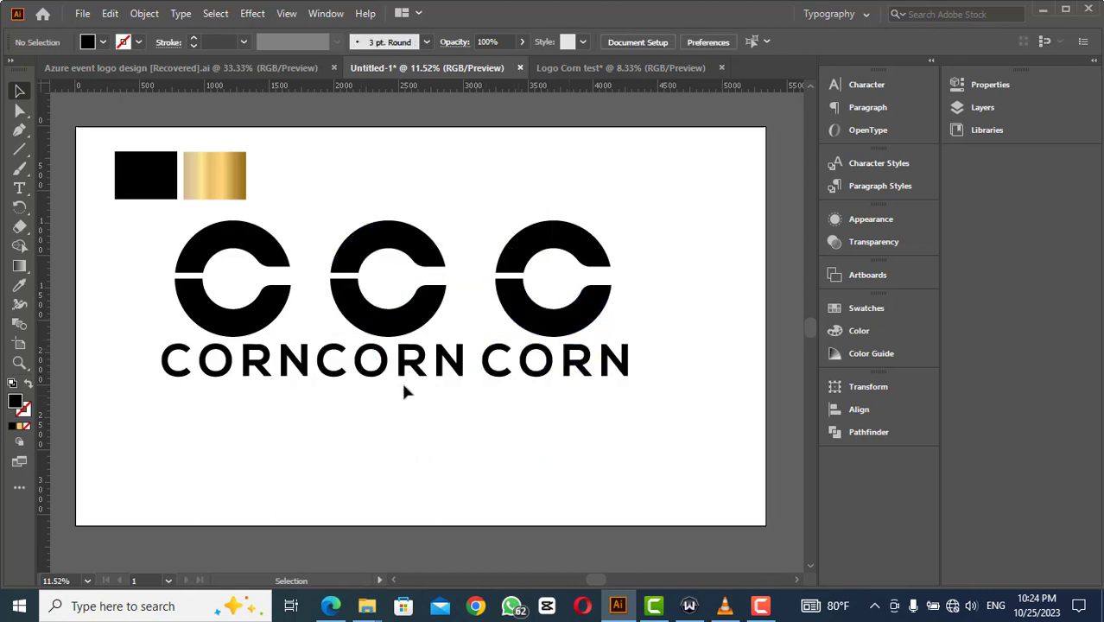
Apply the gold gradient sampled from the gold swatch rectangle to the rightmost logo copy
click(571, 307)
key(i)
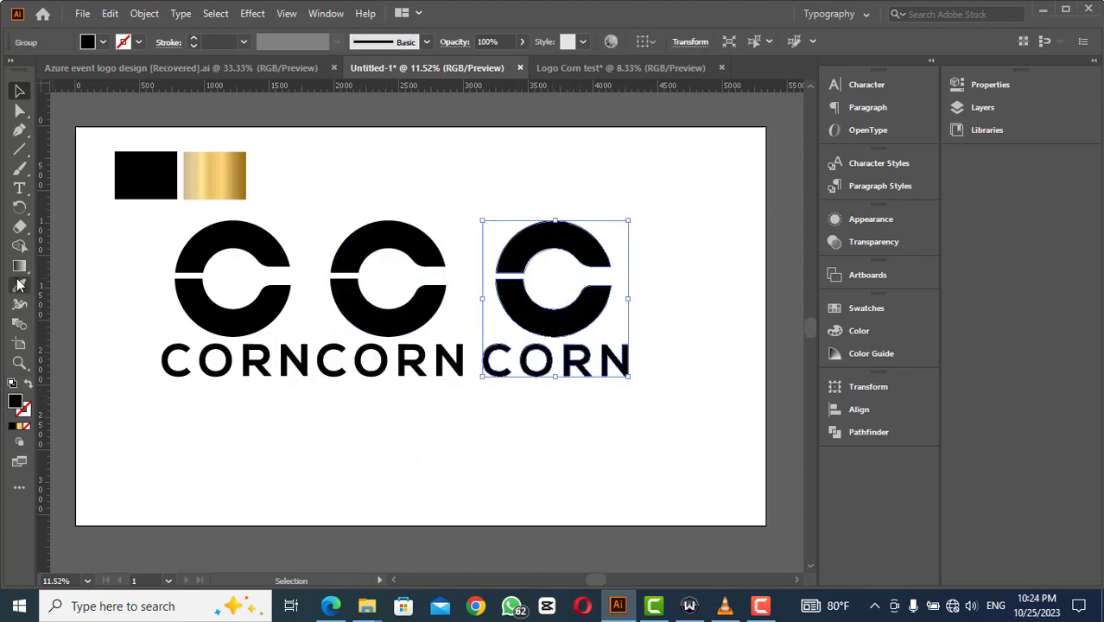
click(235, 178)
key(v)
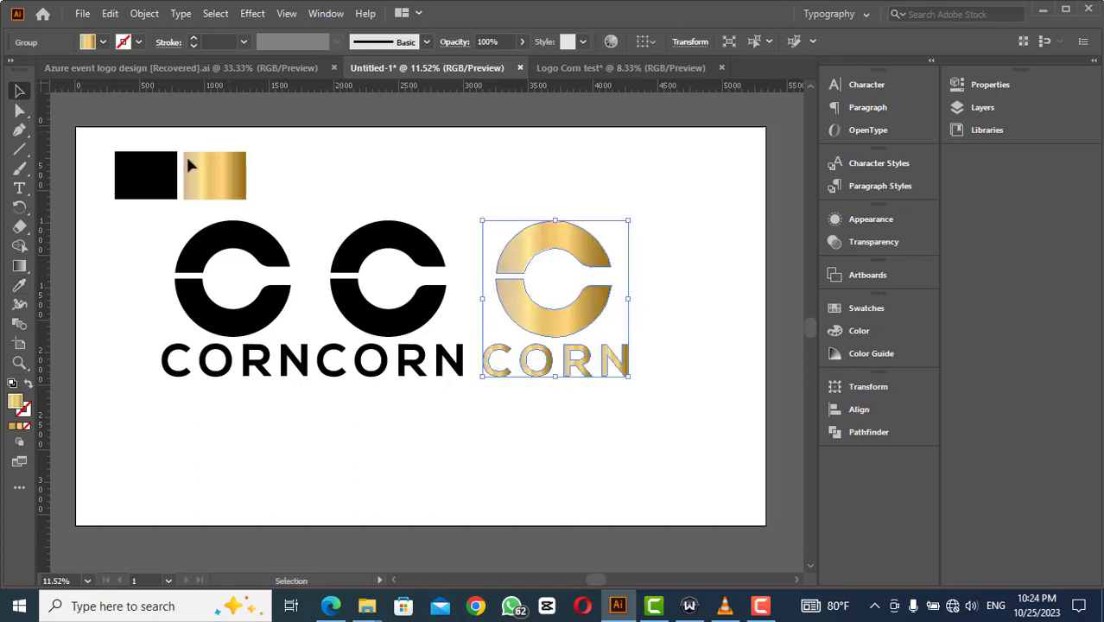
Move the middle black logo copy up into the blank space above and between the other two
click(631, 304)
drag(362, 240, 406, 373)
drag(392, 430, 367, 213)
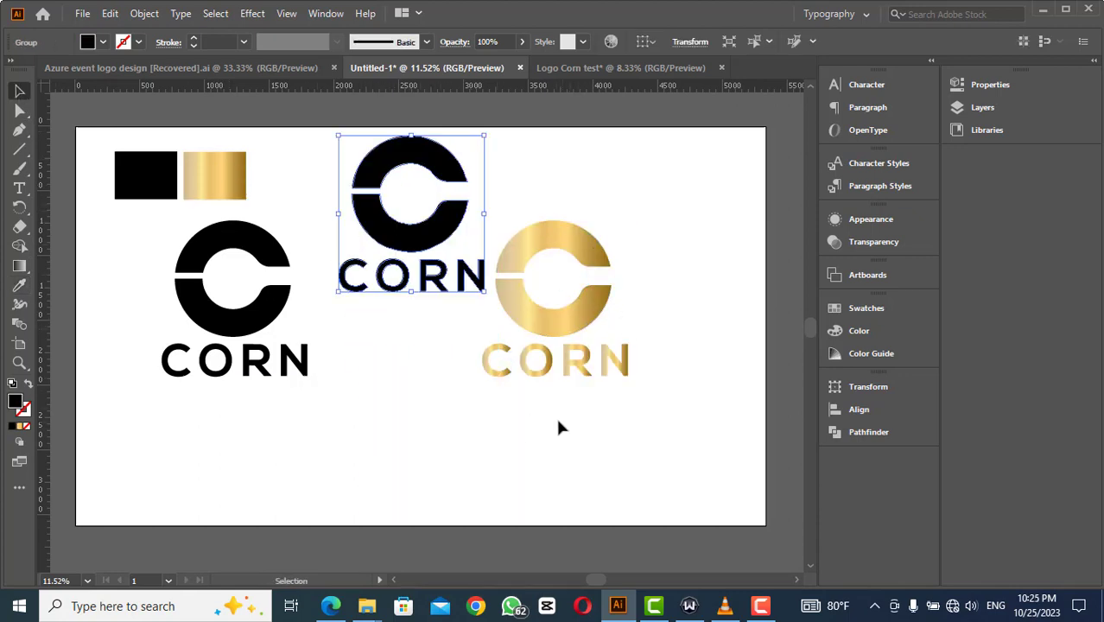
Try the gold logo on the notebook photo in the Logo Corn test document, and delete it from there
drag(570, 330, 239, 307)
click(313, 437)
click(332, 504)
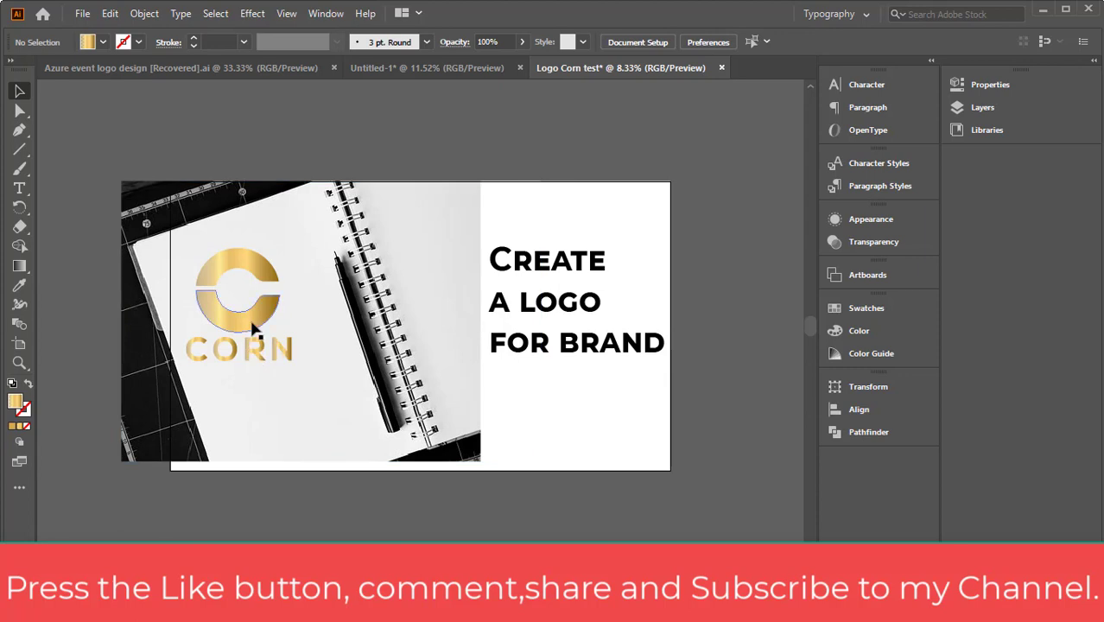
click(250, 316)
key(Delete)
Copy the upper black logo from Untitled-1 onto the notebook page in the Logo Corn test document
click(427, 68)
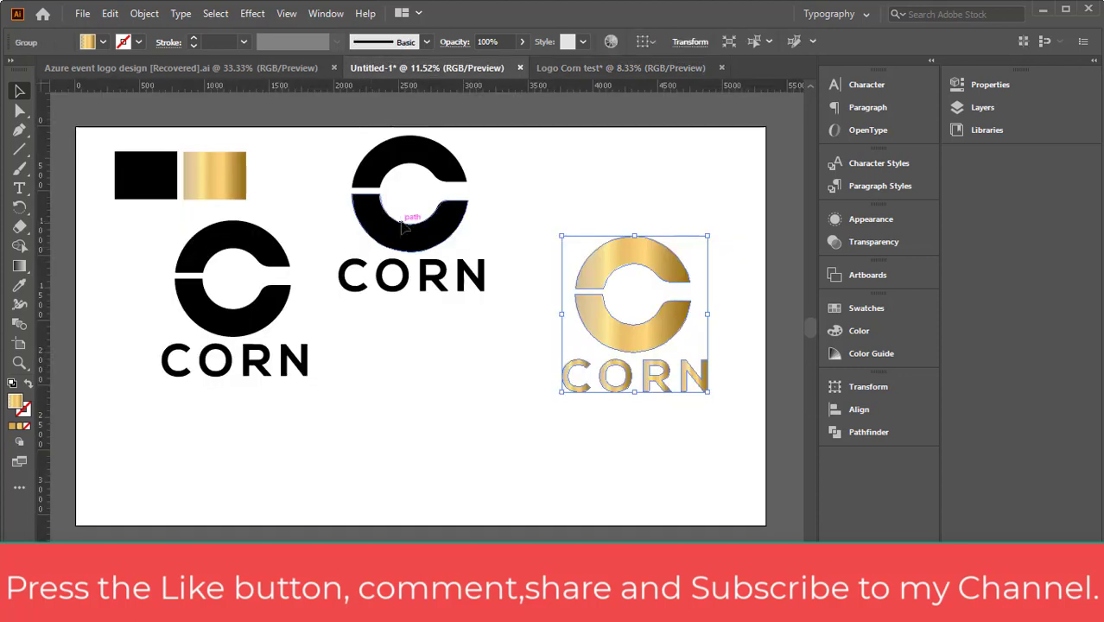
drag(403, 226, 262, 345)
click(341, 525)
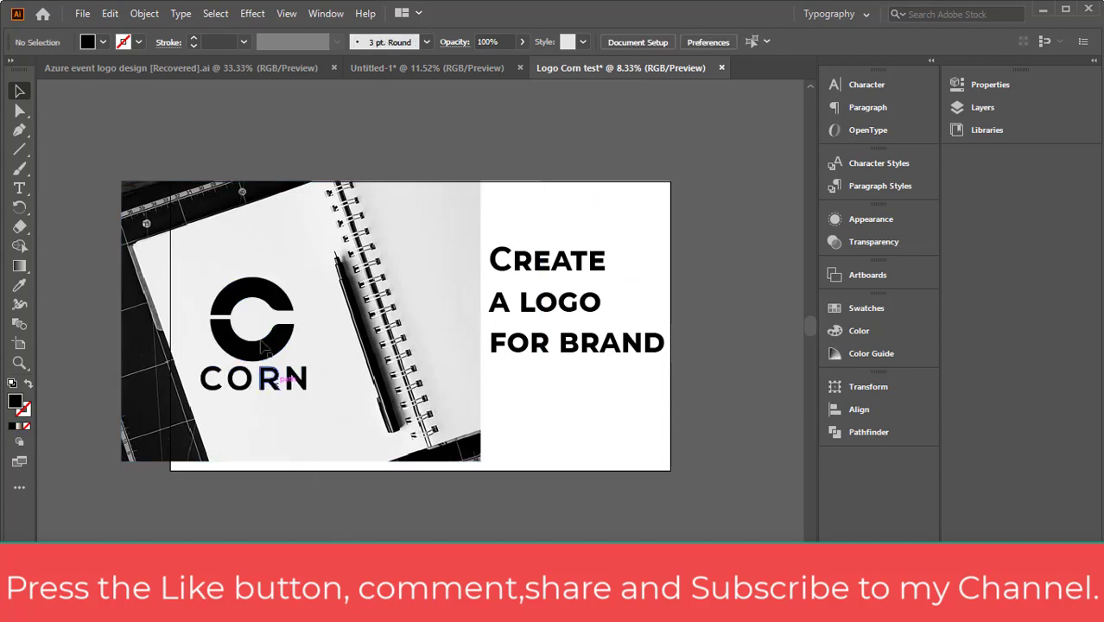
Enlarge the black logo proportionally and position it on the blank notebook page beside the pen
click(309, 389)
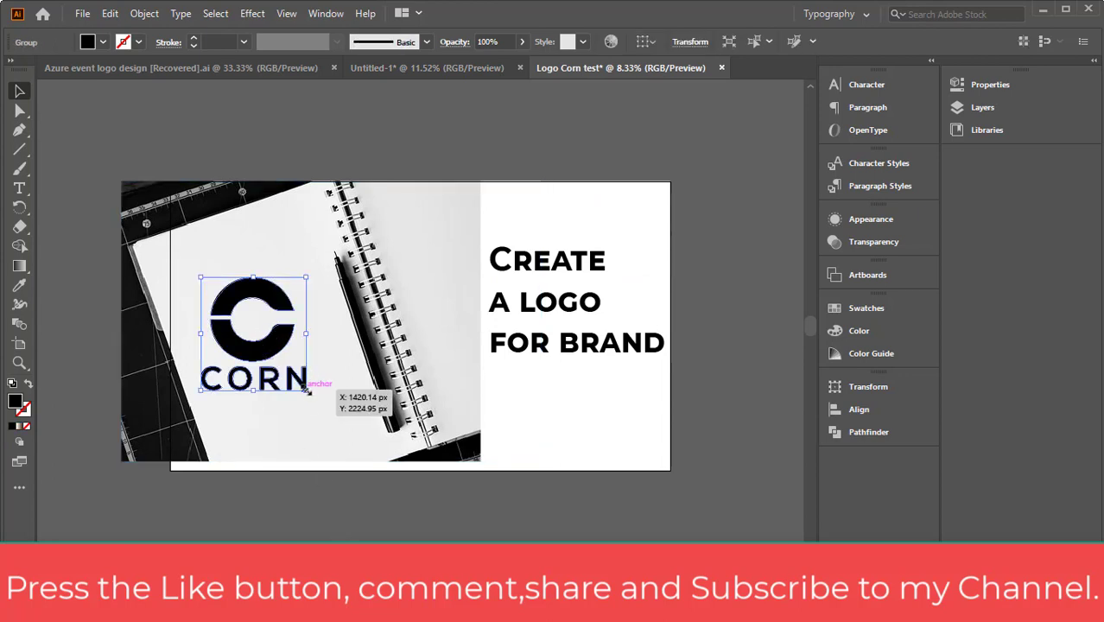
drag(307, 391, 323, 406)
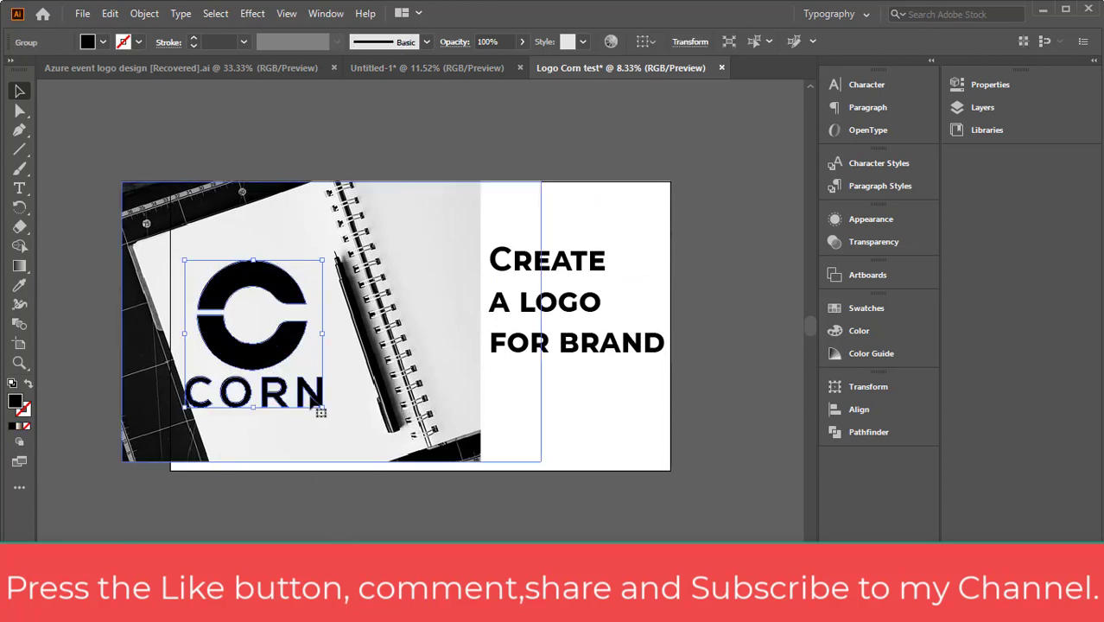
drag(284, 348, 305, 339)
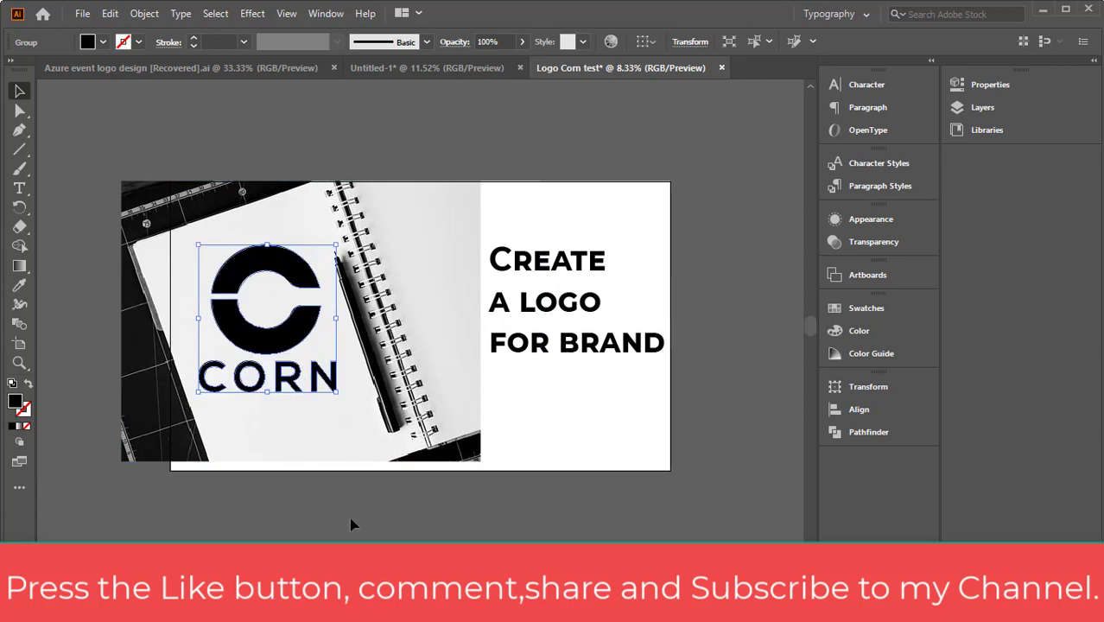
click(353, 524)
Export the mockup to Documents as a PNG named Logo Corn test, using all artboards
click(82, 13)
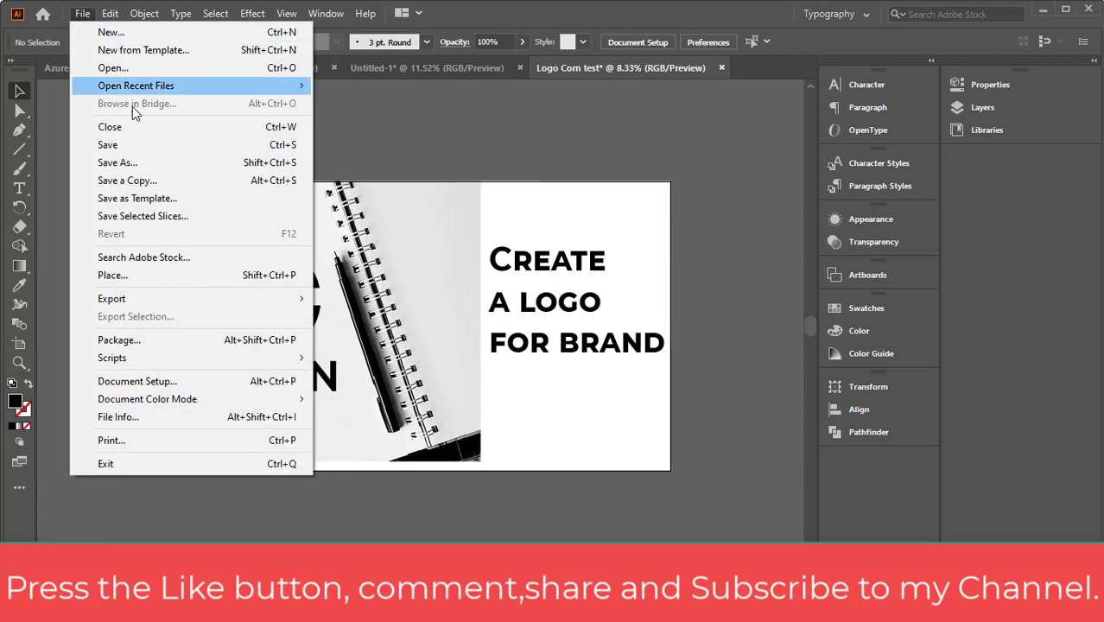
mouse_move(127, 299)
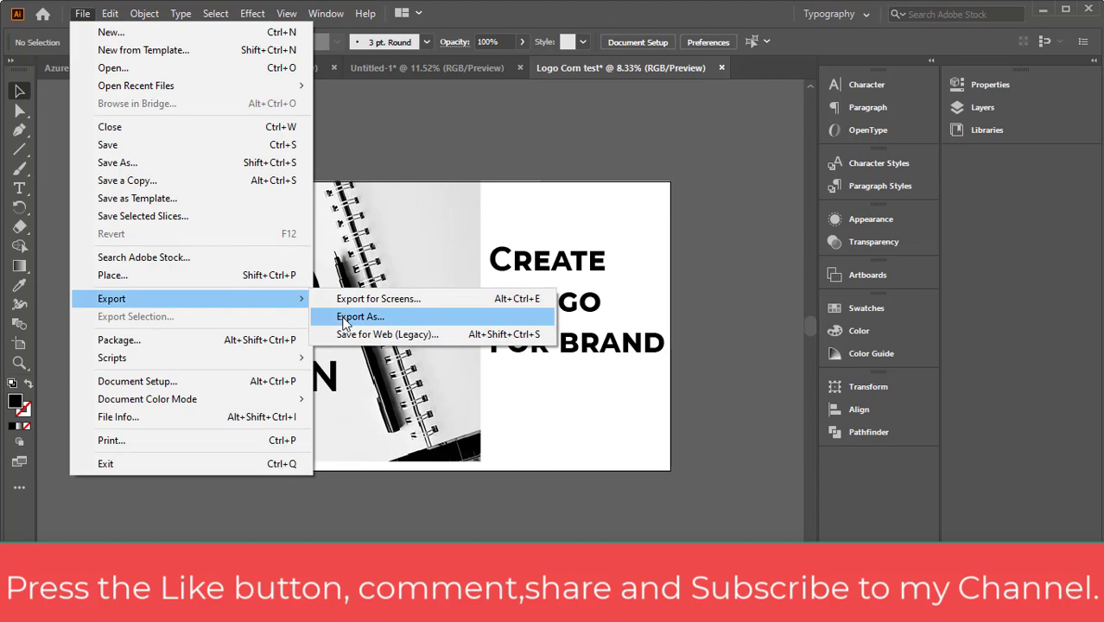
click(346, 317)
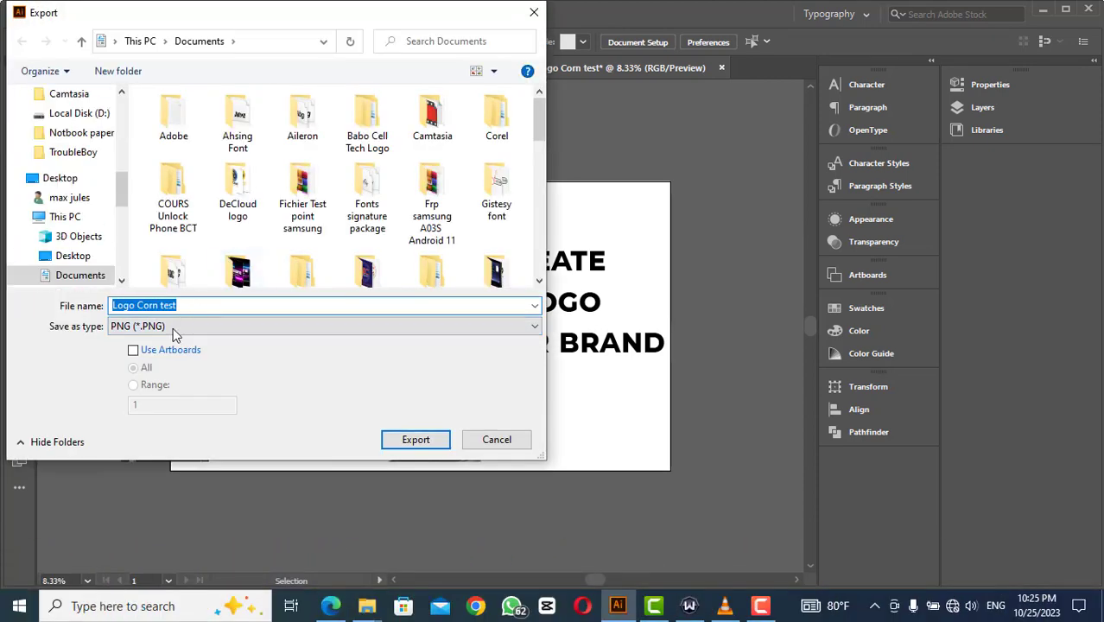
click(134, 350)
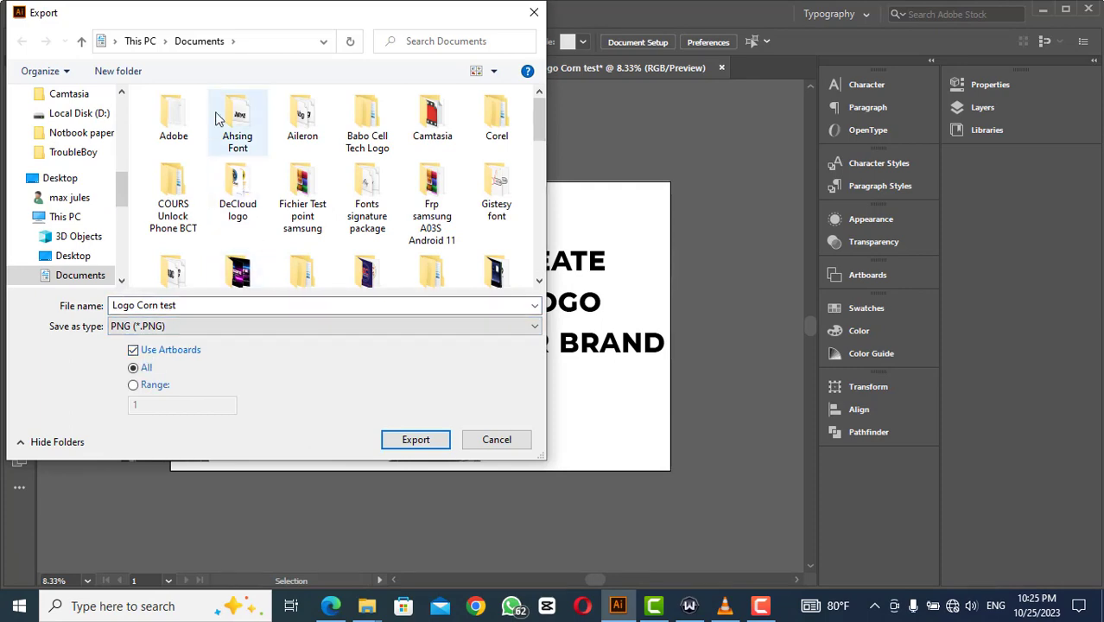
click(415, 441)
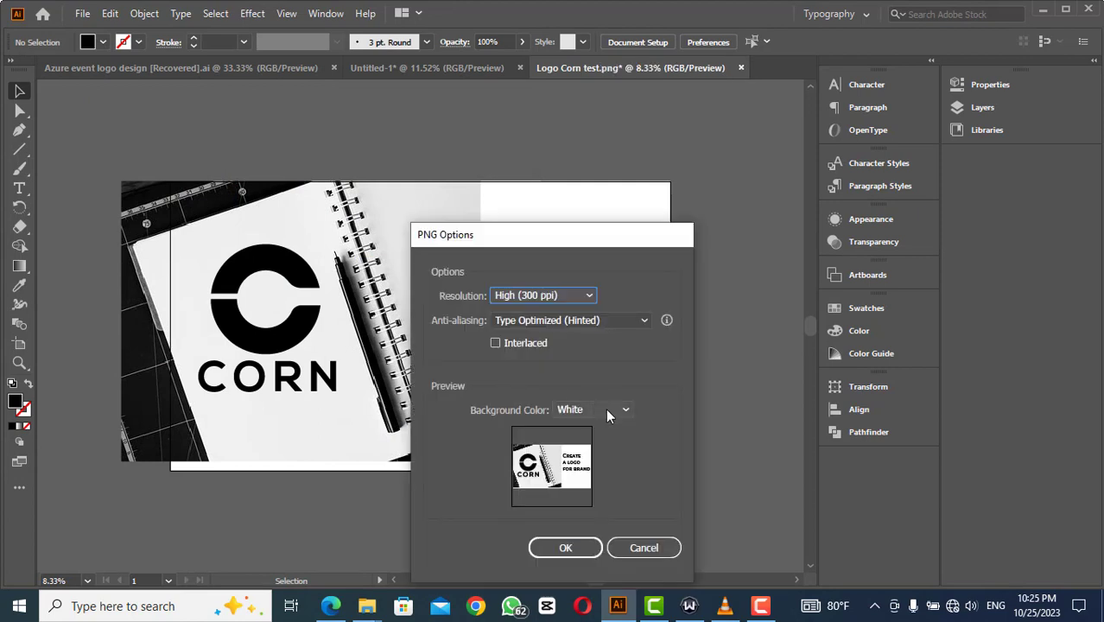
Set the PNG background colour to White and confirm the export at High (300 ppi)
click(607, 413)
click(574, 446)
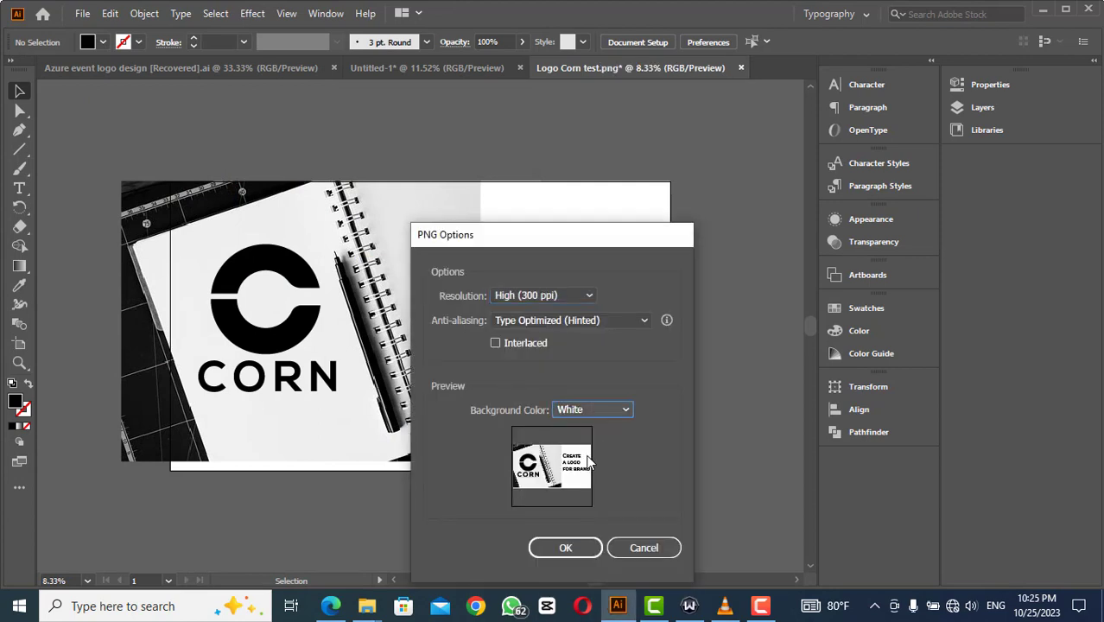
click(566, 546)
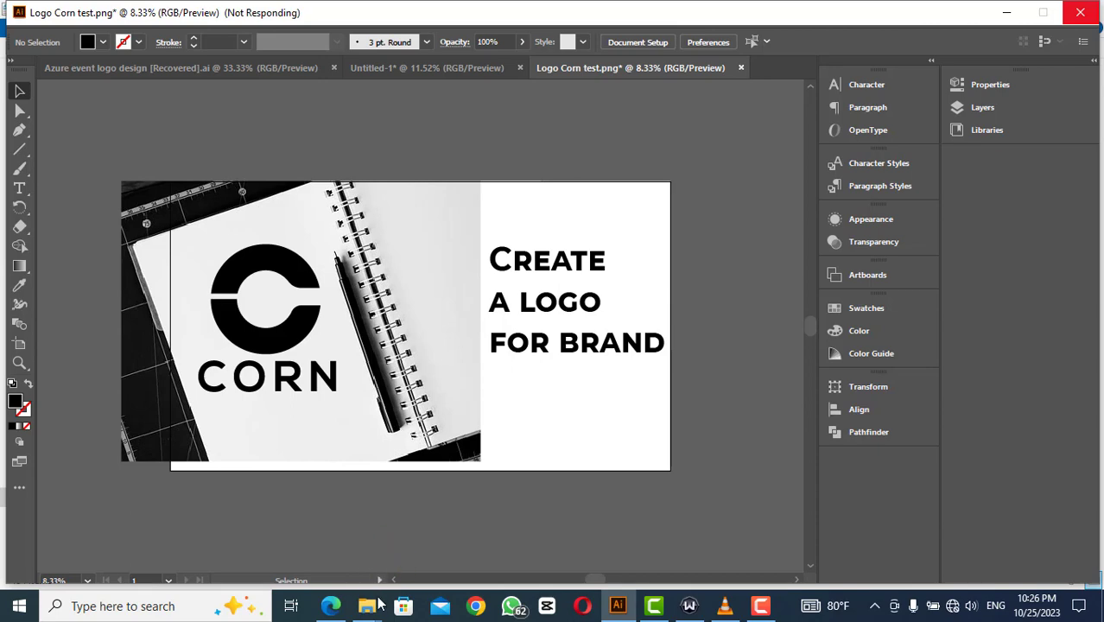
Switch to File Explorer, refresh the Documents folder and look through it for the exported Logo Corn test PNG
mouse_move(367, 604)
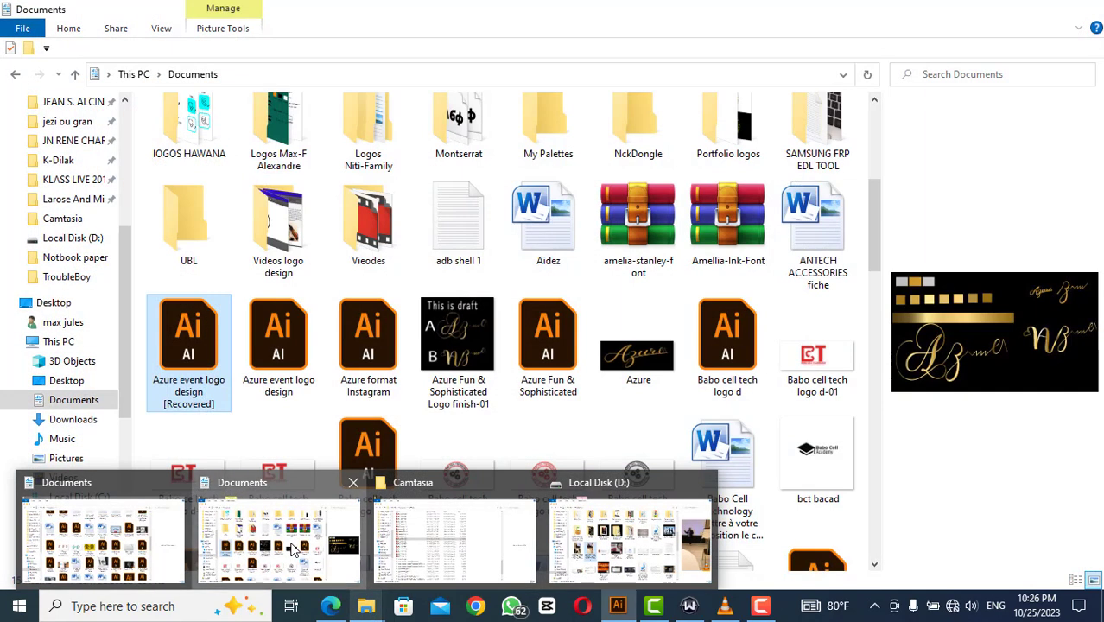
click(286, 552)
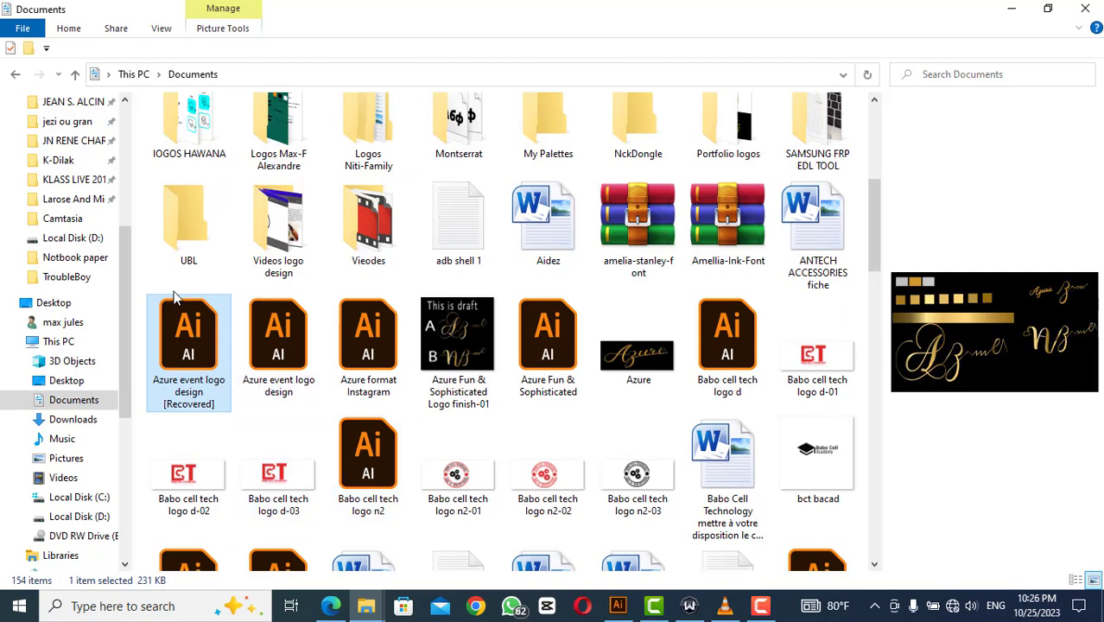
right_click(151, 264)
right_click(141, 259)
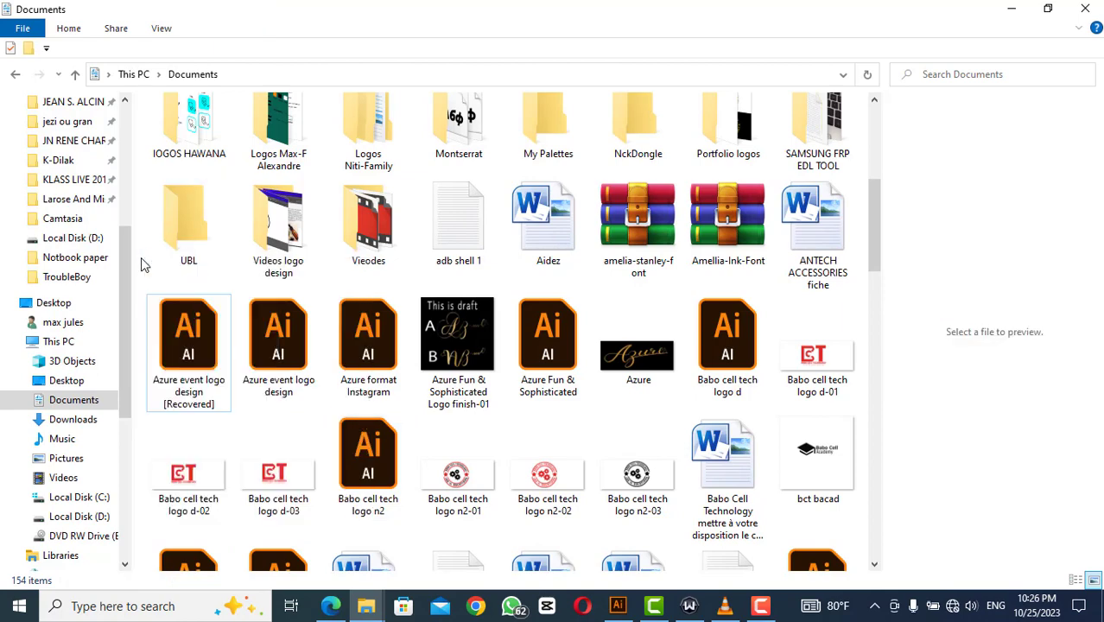
click(185, 348)
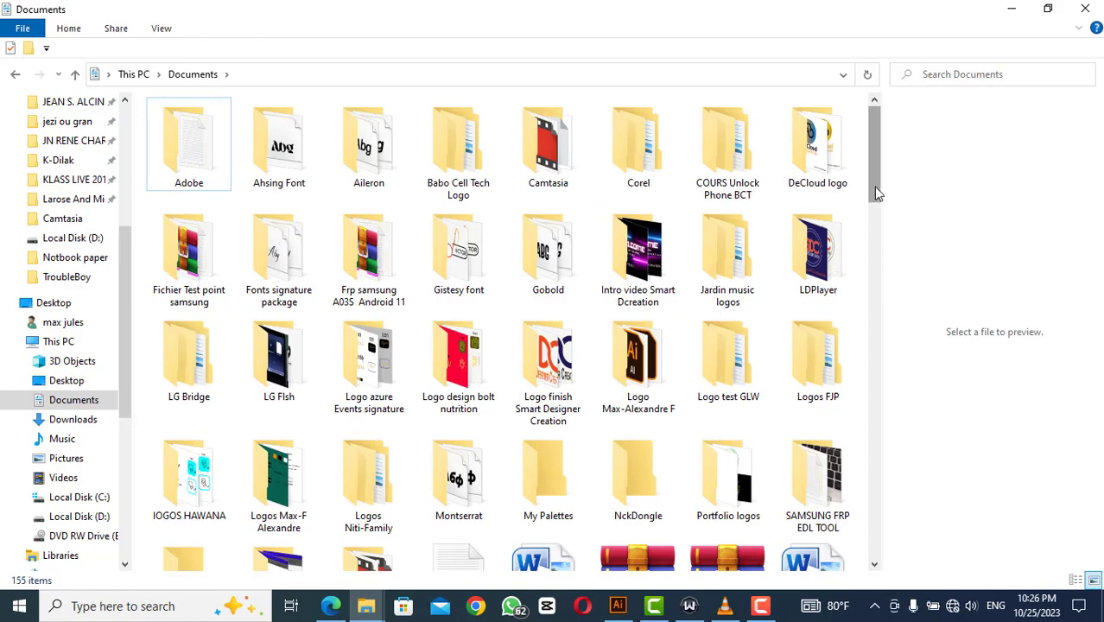
drag(876, 192, 890, 437)
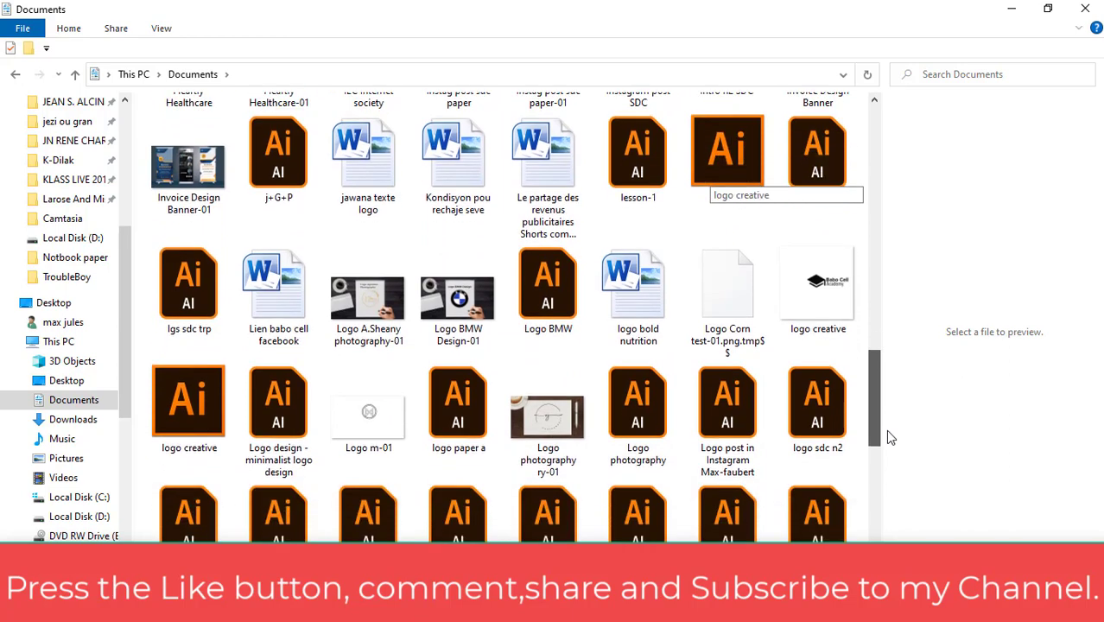
drag(889, 437, 885, 552)
right_click(750, 279)
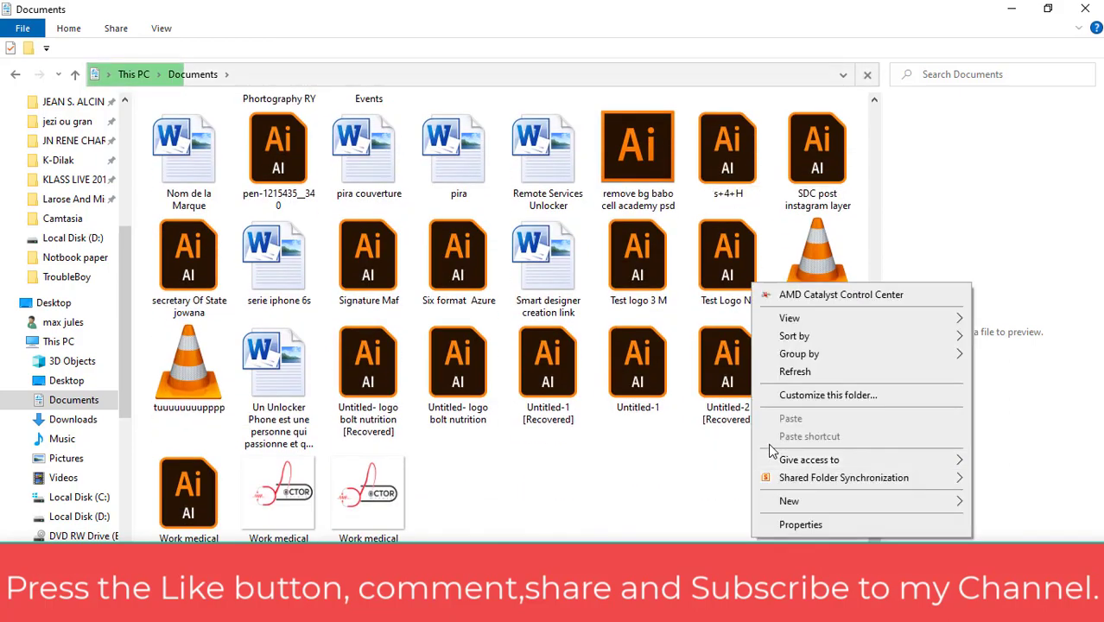
click(771, 371)
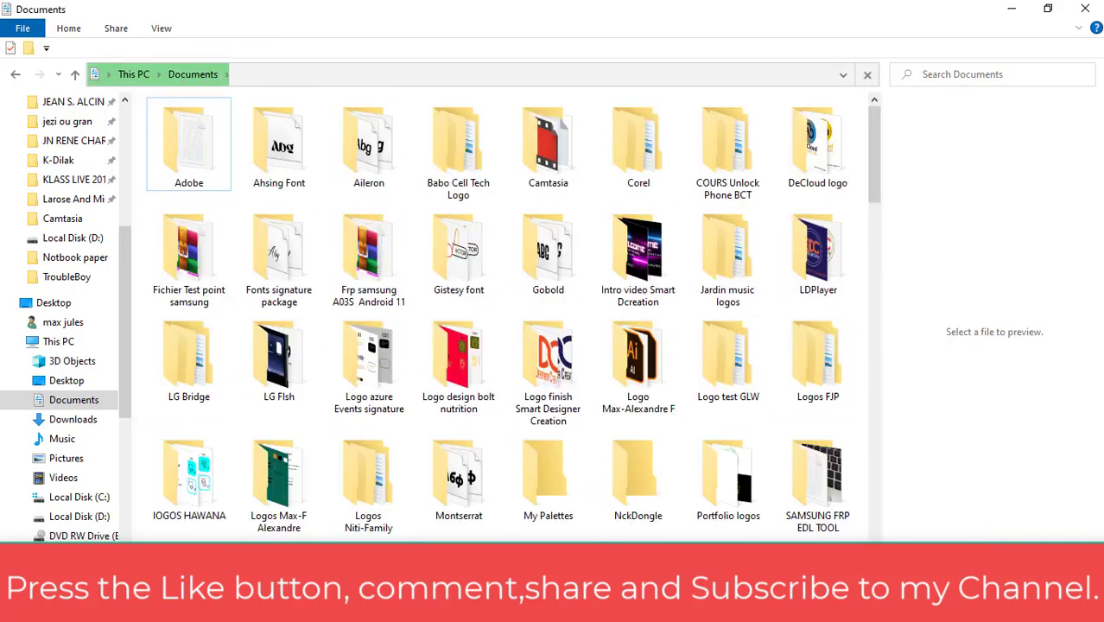
Check on the export in Illustrator and return to the Documents folder in File Explorer
click(617, 514)
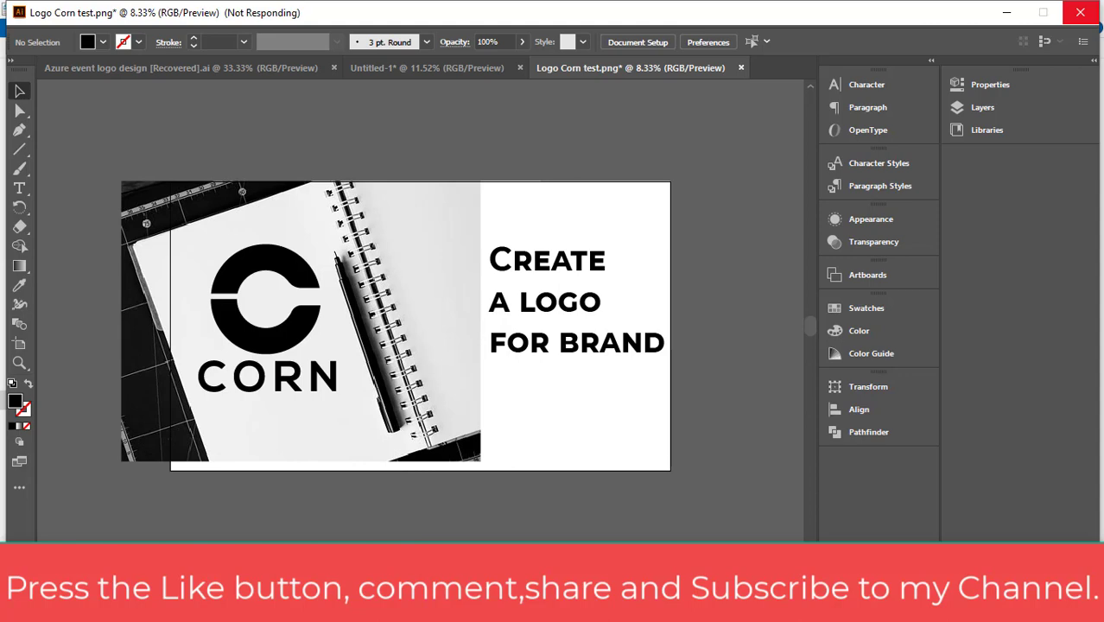
mouse_move(369, 606)
click(319, 536)
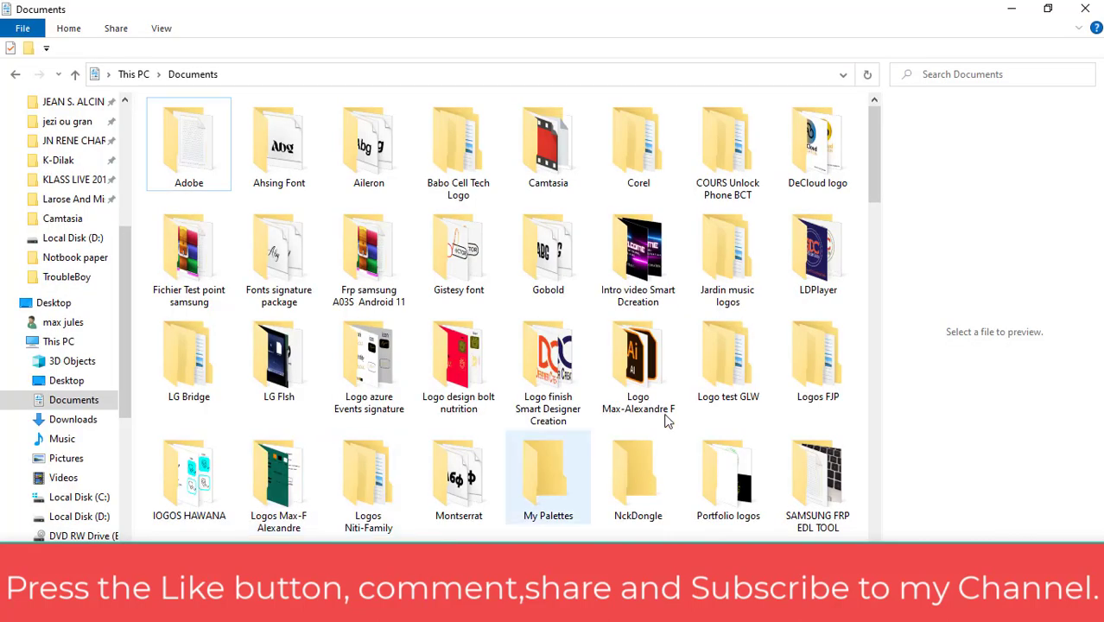